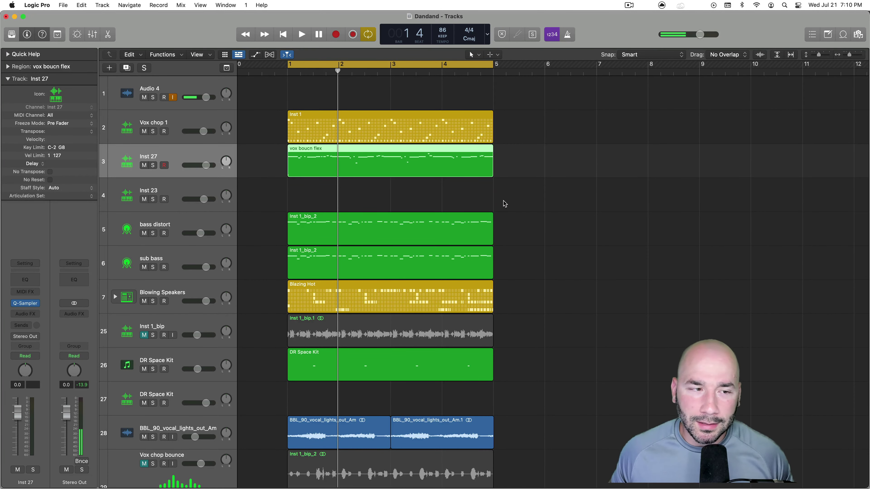
Delete the vox bouncn flex region from track 3, Inst 27
left_click(511, 197)
left_click(428, 169)
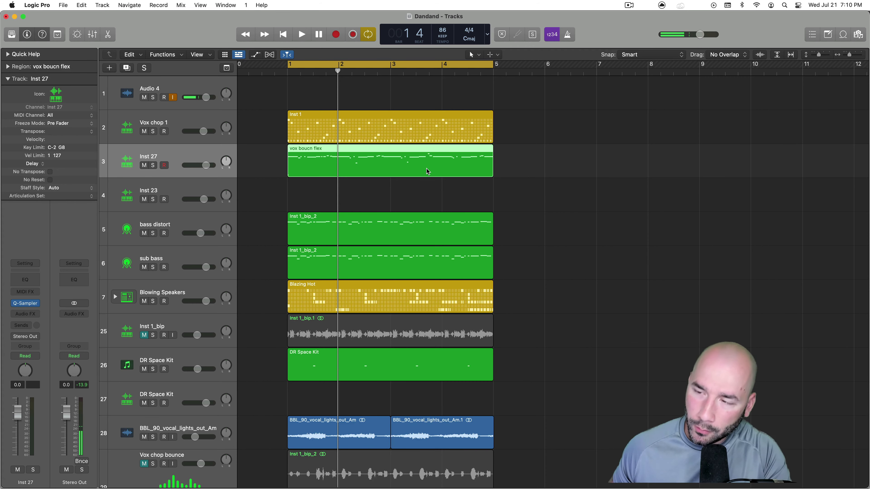
key("Delete")
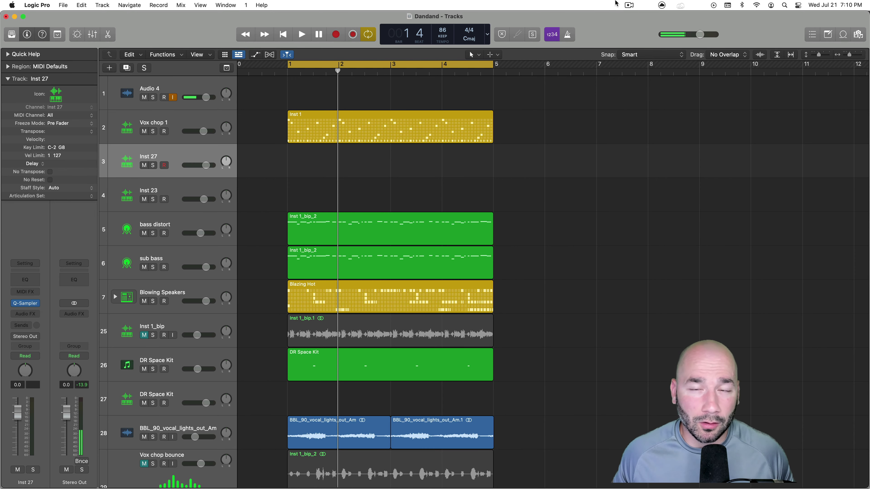
Drag GIO_MEET_90_ney_flute_riff_bedouin_tent_bayat_Cmin.wav from Splice's Recently Added onto a new Quick Sampler track
left_click(647, 5)
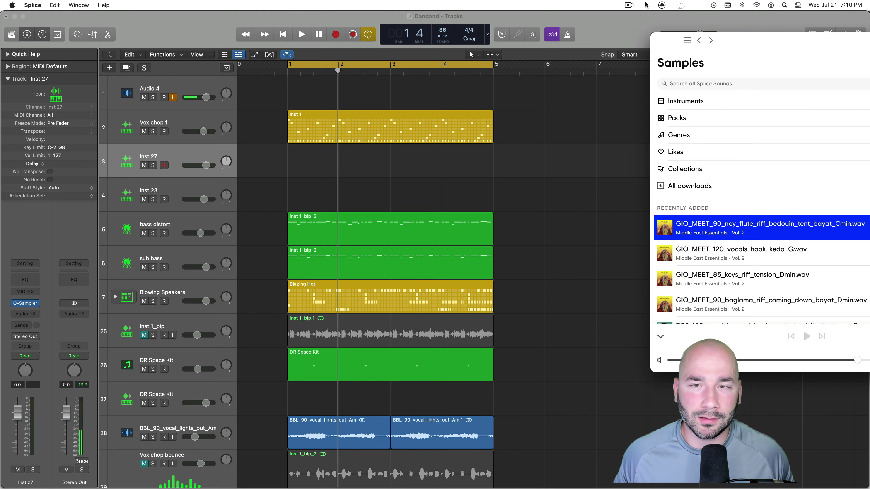
scroll(279, 394, "down", 5)
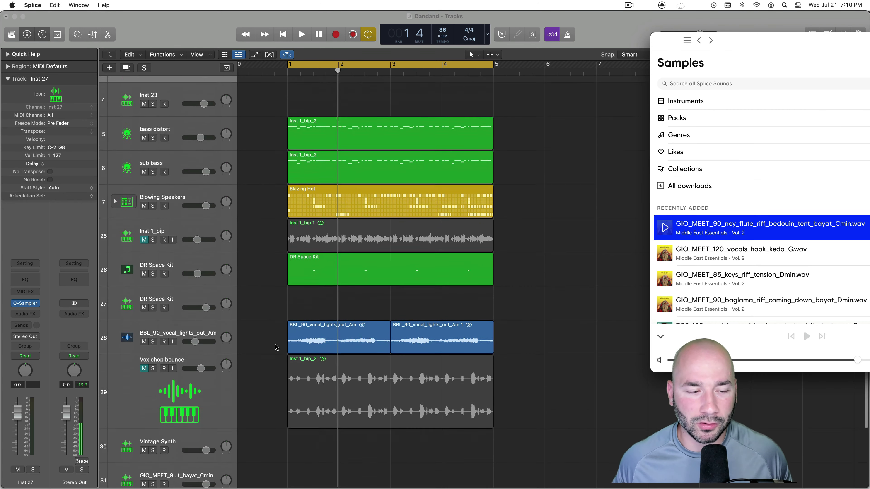
scroll(279, 362, "down", 2)
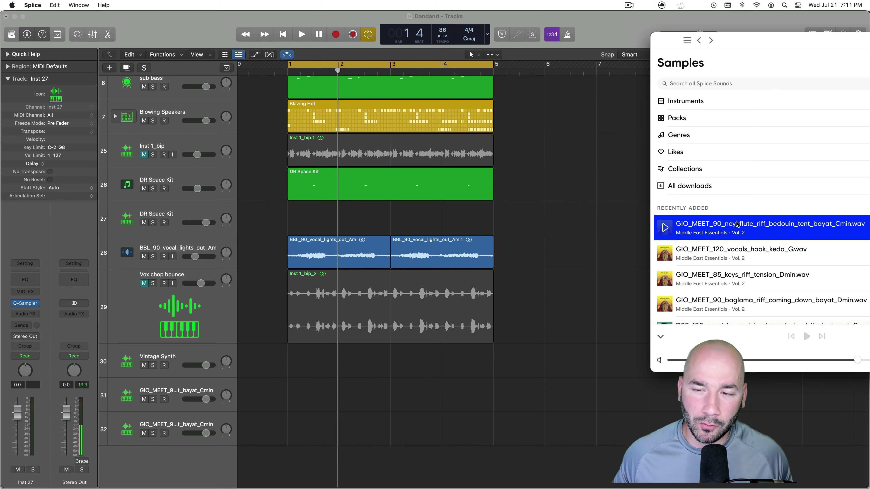
left_click_drag(729, 226, 153, 429)
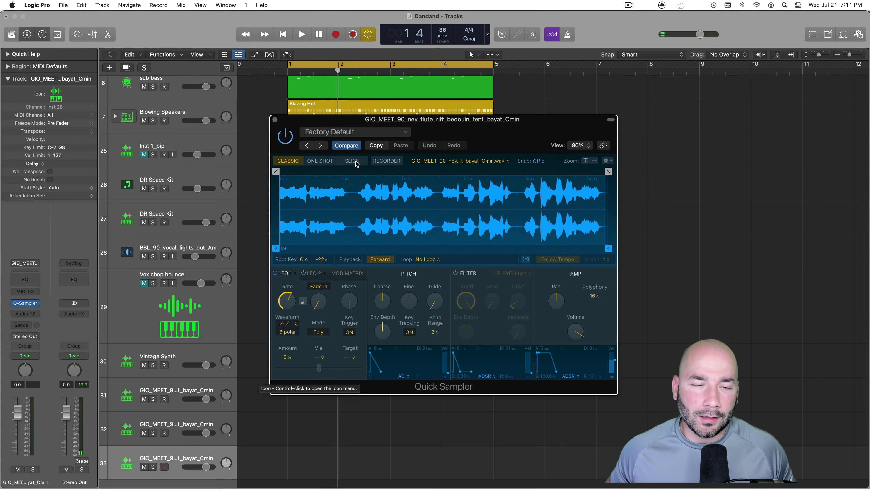
Slice the ney flute at transients, set Quick Sampler polyphony to mono, one voice, and close it
left_click(352, 160)
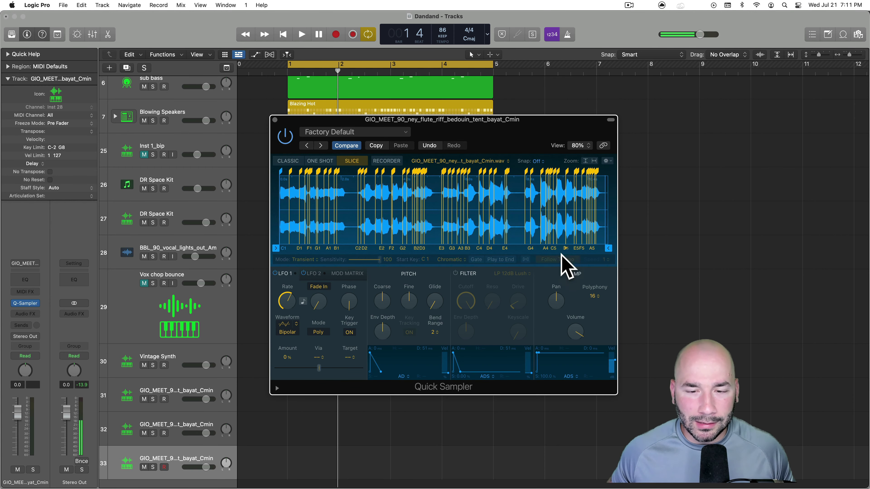
left_click(595, 296)
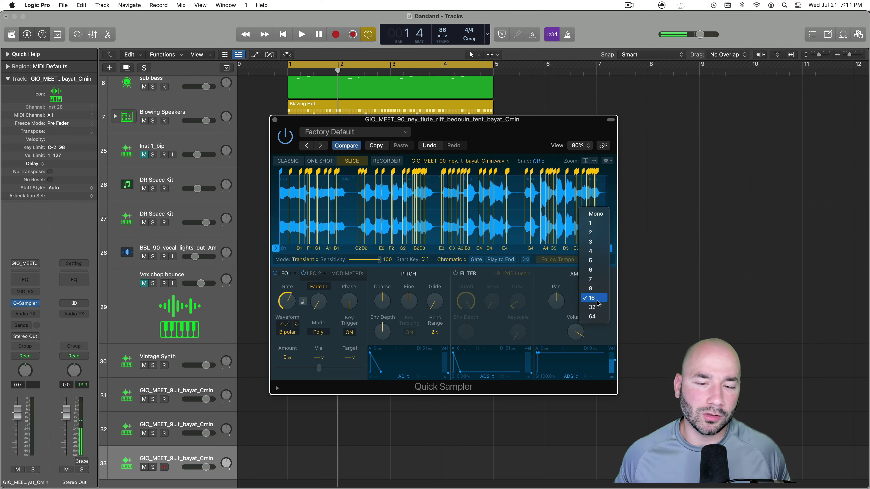
left_click(605, 214)
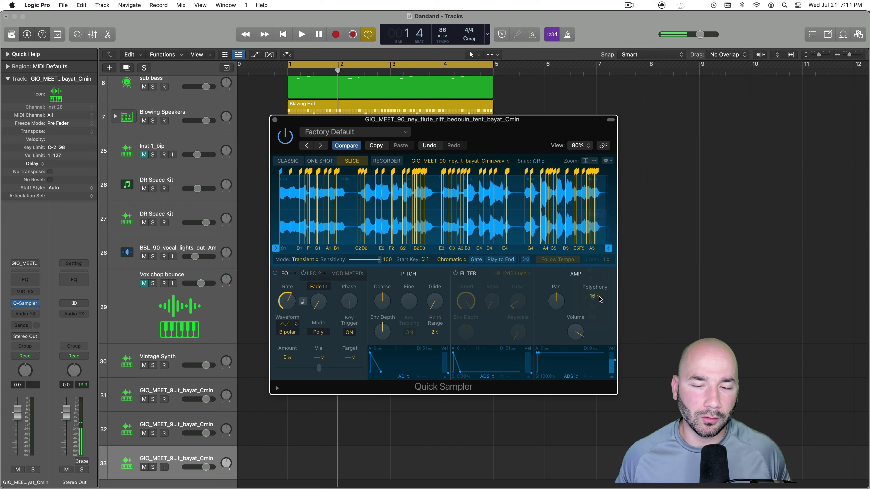
left_click(596, 297)
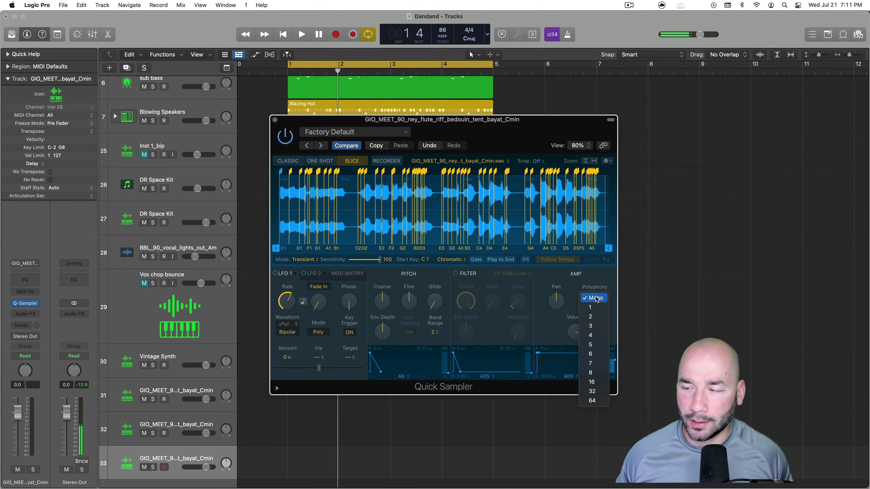
left_click(596, 307)
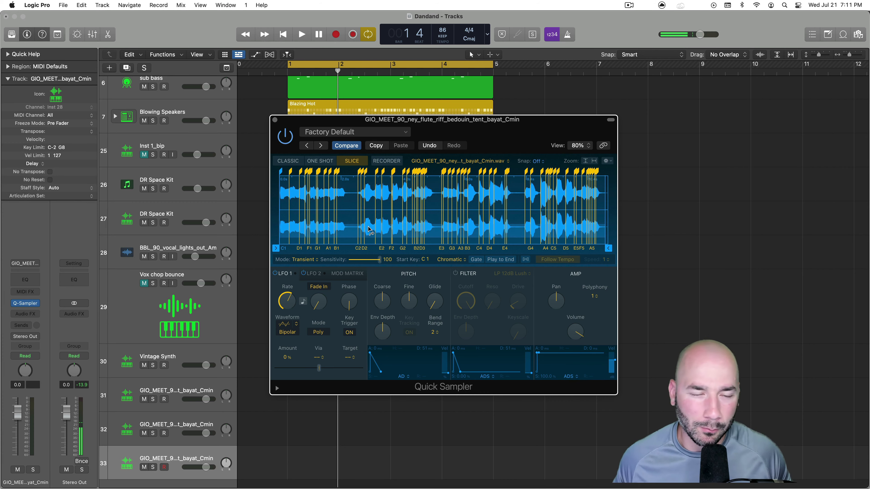
left_click(275, 120)
scroll(572, 206, "up", 3)
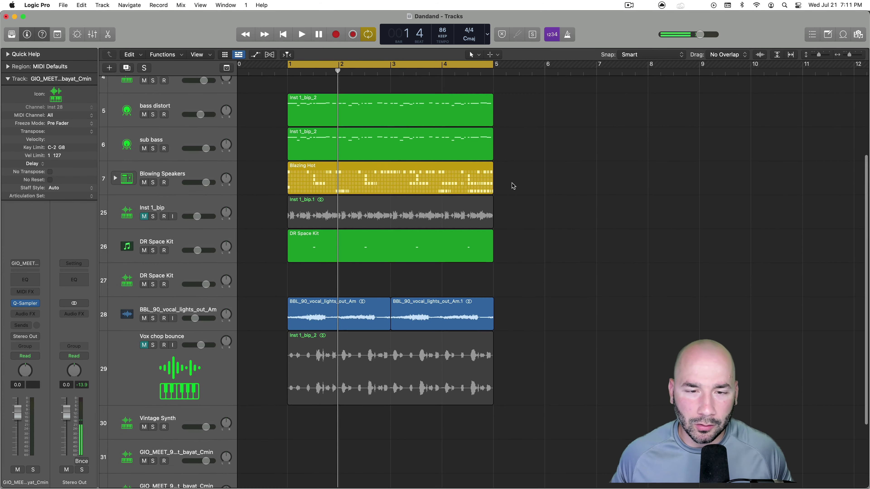
scroll(194, 173, "up", 5)
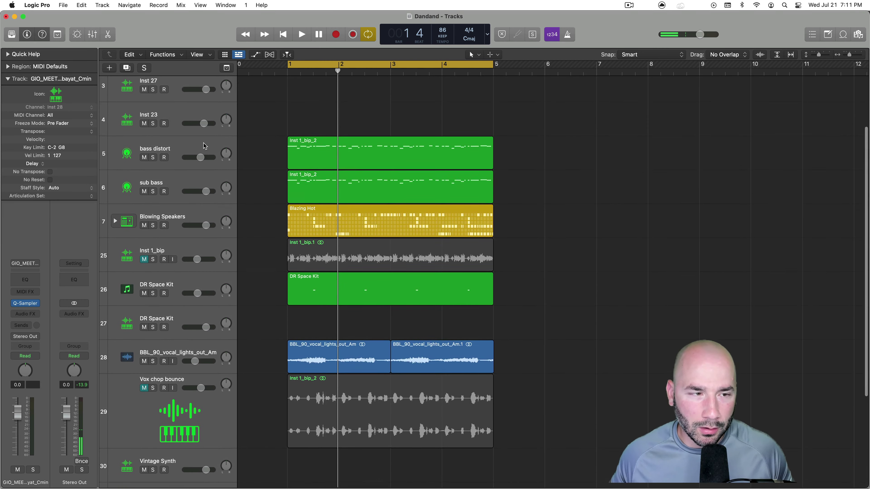
left_click(321, 123)
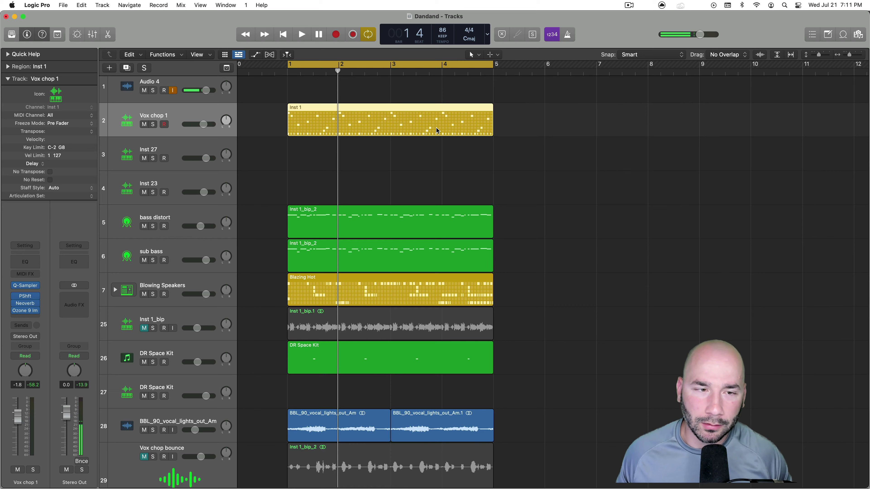
key("space")
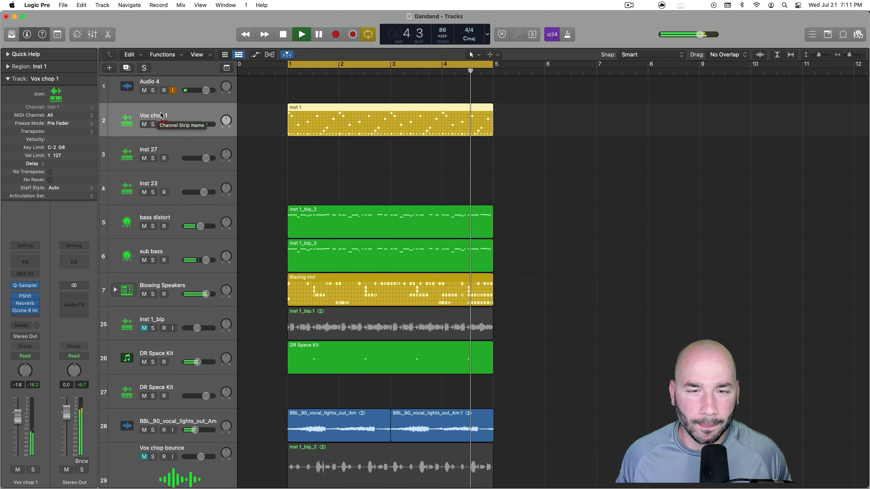
key("space")
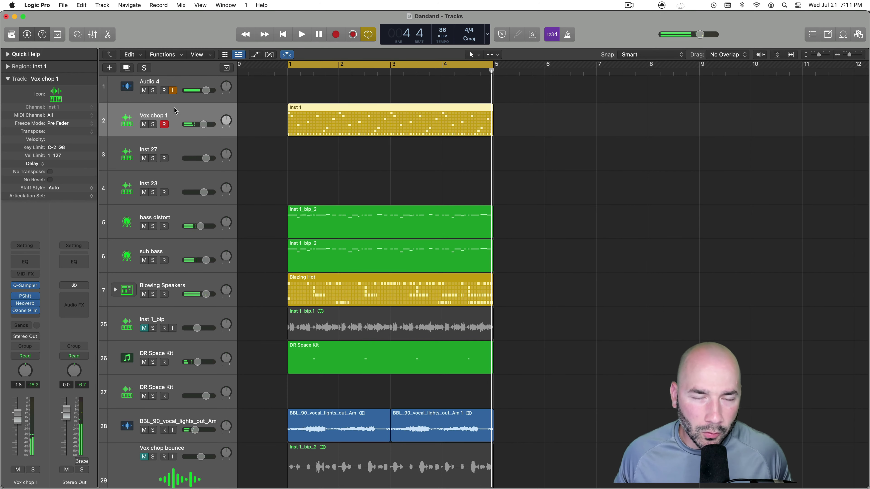
Create a pattern region after Inst 1 with steps C1, D1, D#1, F1, G1 and F#1 across steps 1–8
right_click(516, 117)
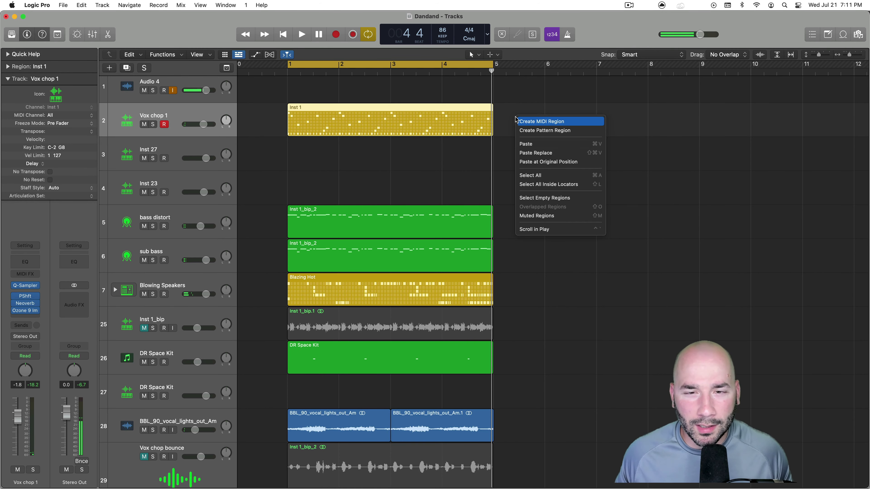
left_click(520, 132)
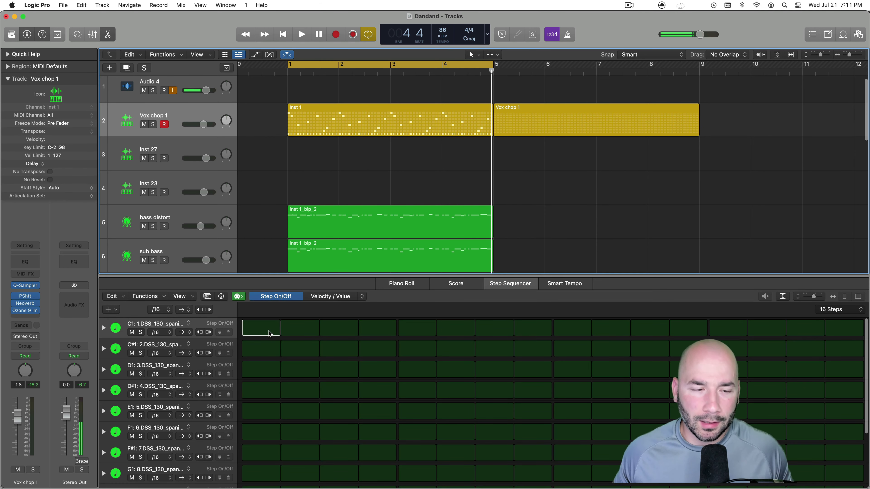
left_click(263, 328)
left_click(300, 370)
left_click(344, 389)
left_click(417, 370)
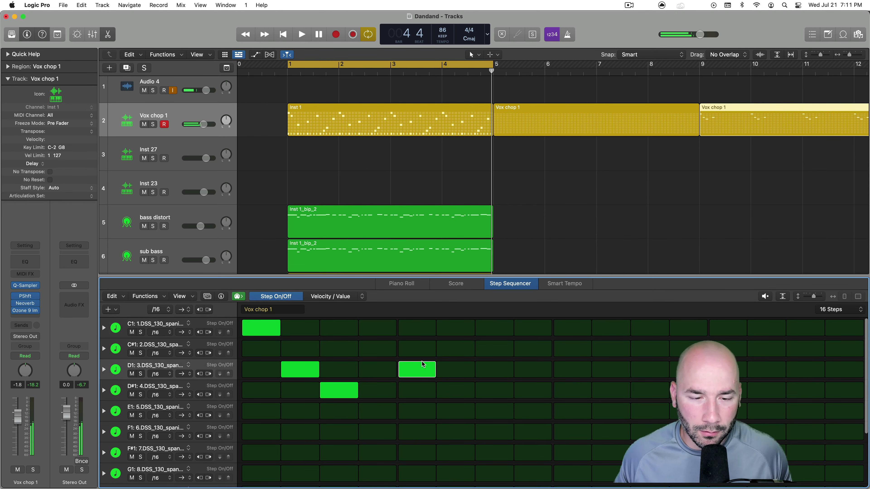
left_click(418, 432)
left_click(494, 474)
left_click_drag(455, 454, 532, 453)
Add E1, D1, D#1, F1 and D1 steps across steps 8–13, leaving E1 on step 10
left_click(547, 415)
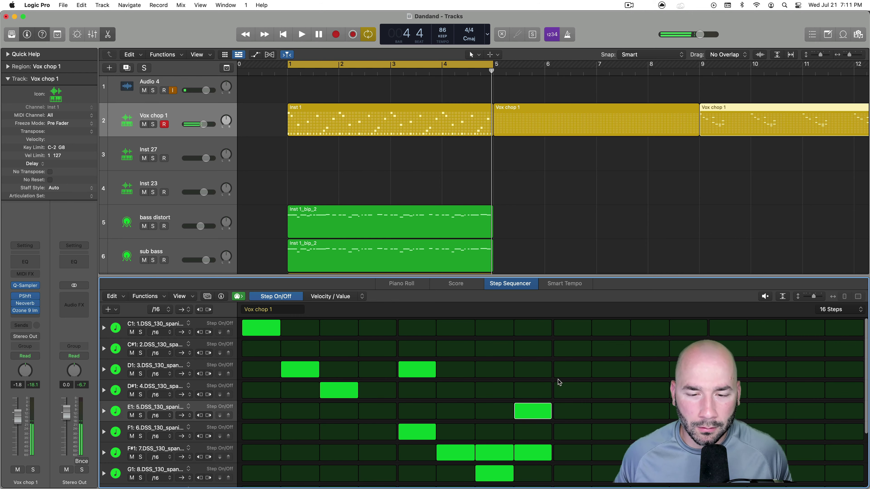
left_click(572, 369)
left_click(611, 391)
left_click(611, 411)
left_click(644, 432)
left_click(739, 369)
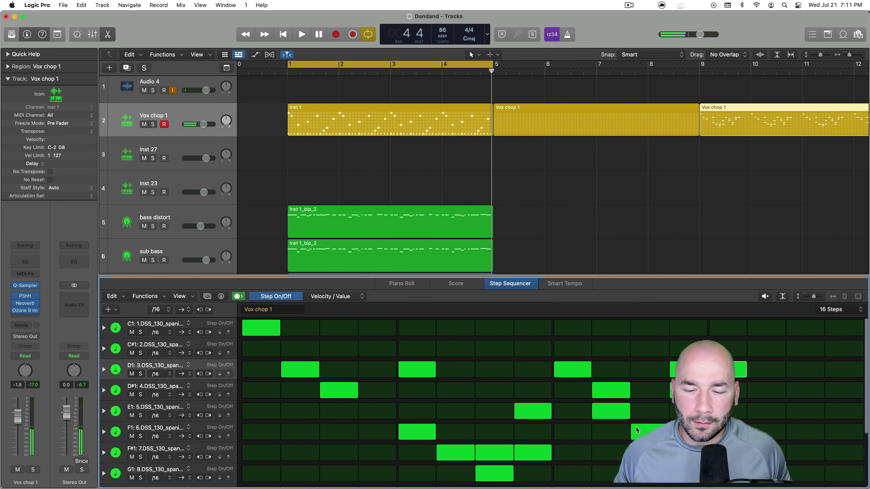
left_click(644, 432)
left_click(599, 410)
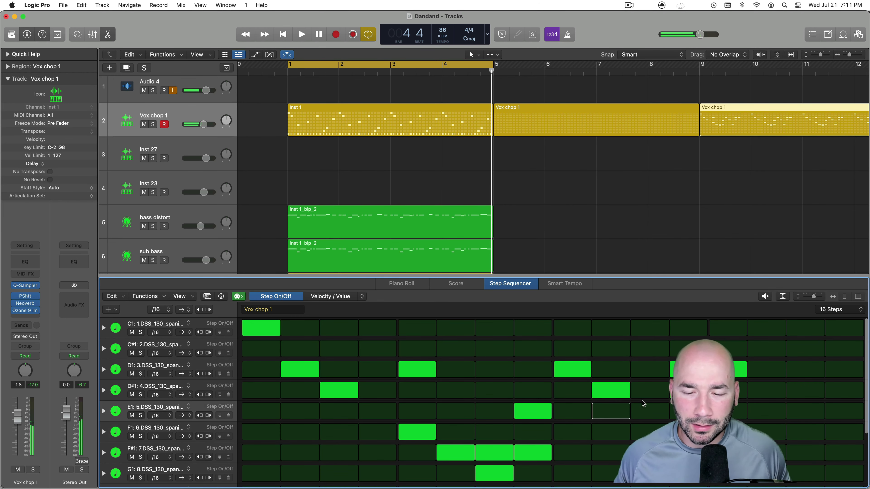
left_click(611, 390)
left_click(606, 410)
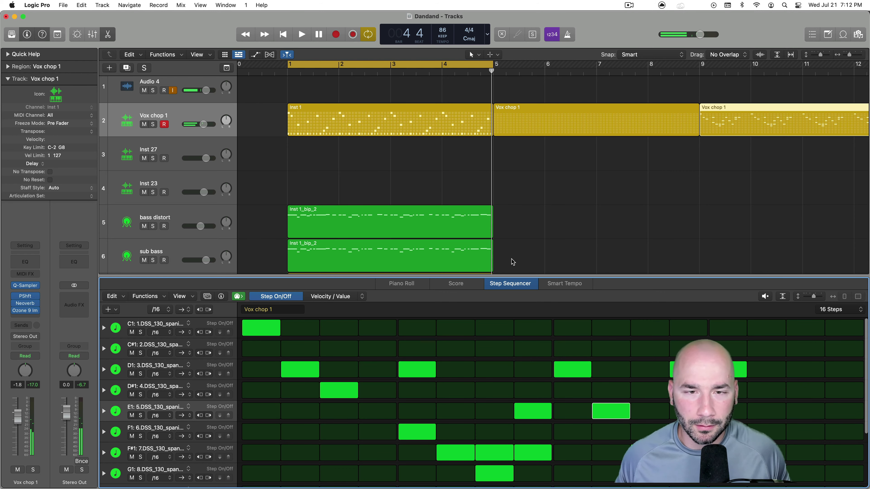
Audition the pattern from bar 9, then delete the trial Vox chop 1 regions
left_click(700, 70)
key("space")
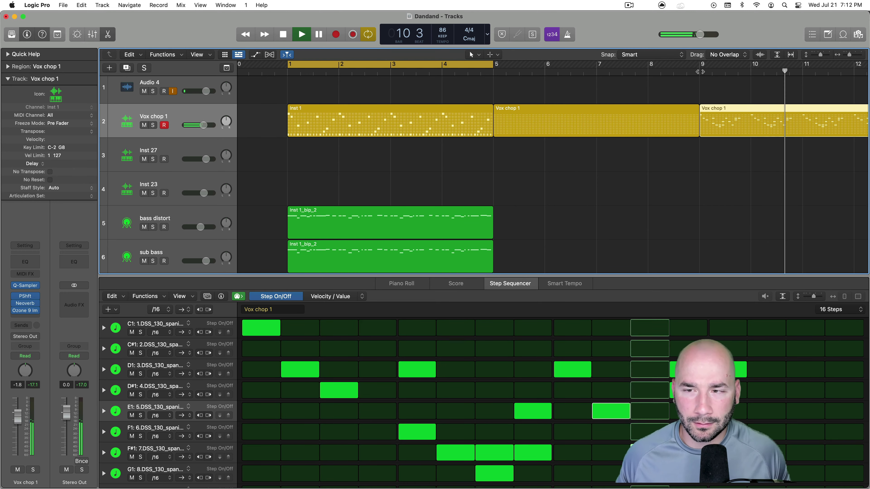
key("space")
left_click(732, 144)
left_click(739, 131)
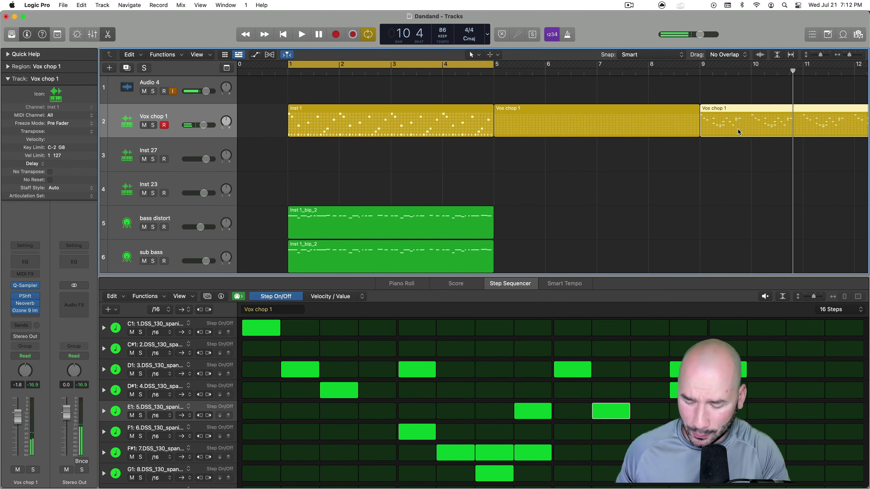
key("Delete")
key("Delete")
Bounce the Inst 1 region in place onto a new audio track named 'vox chop b'
left_click(408, 120)
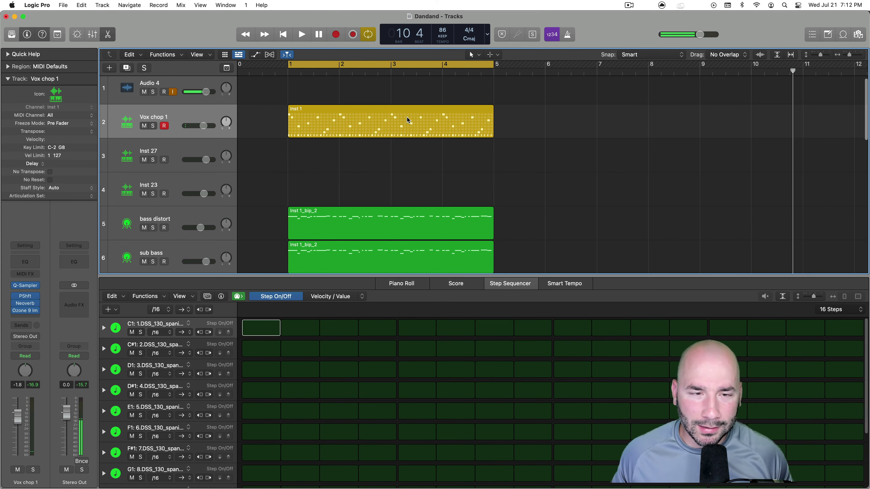
scroll(293, 174, "left", 1)
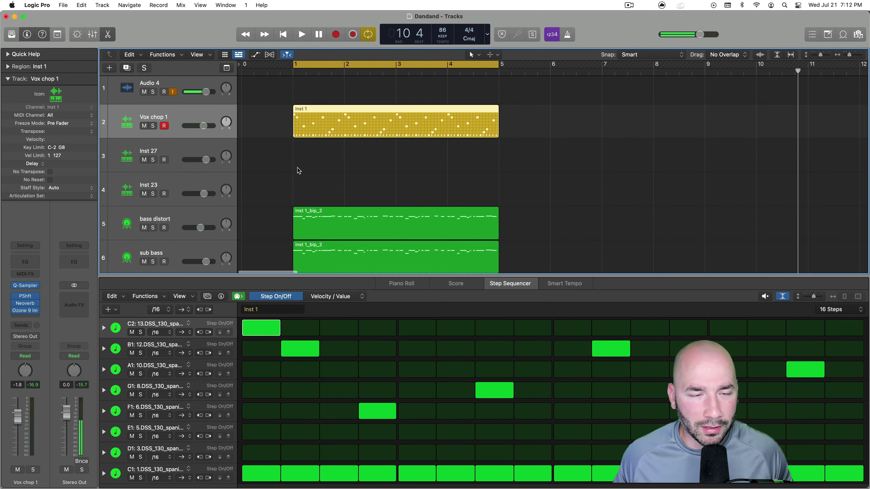
right_click(319, 127)
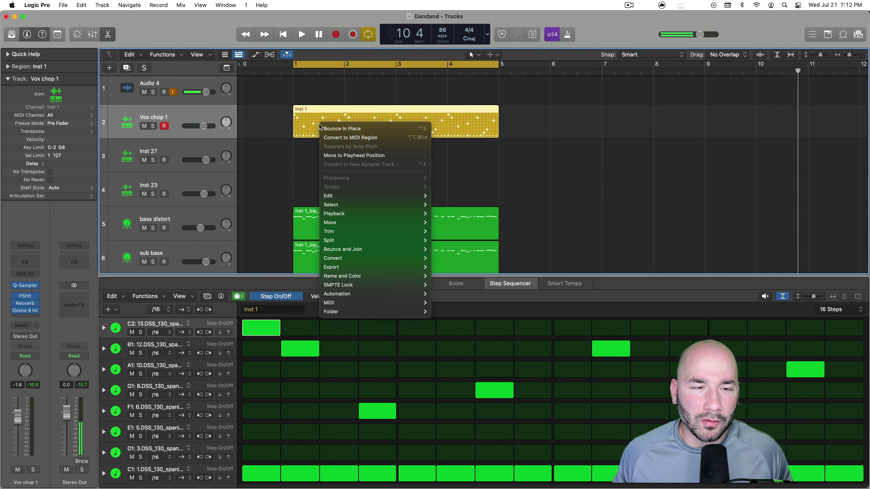
left_click(326, 132)
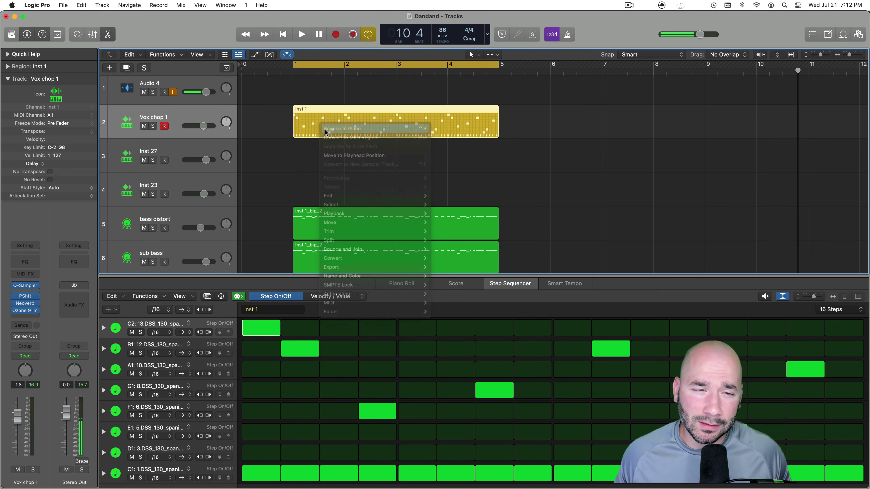
type("vox chop b")
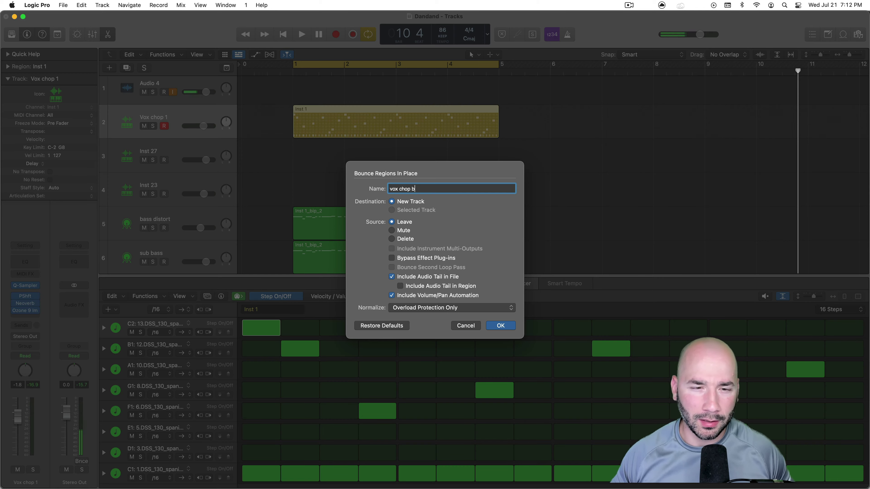
key("Return")
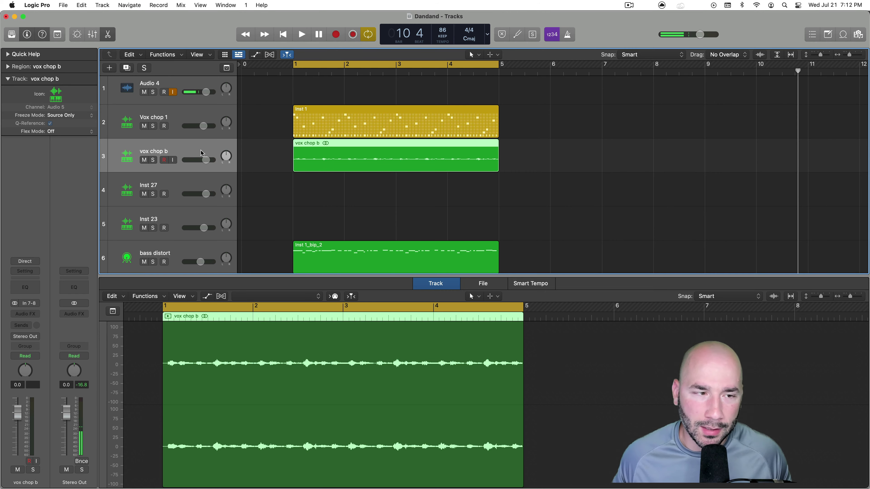
Show flex editing and switch the vox chop b track's flex mode to Flex Pitch
left_click(376, 202)
left_click(341, 157)
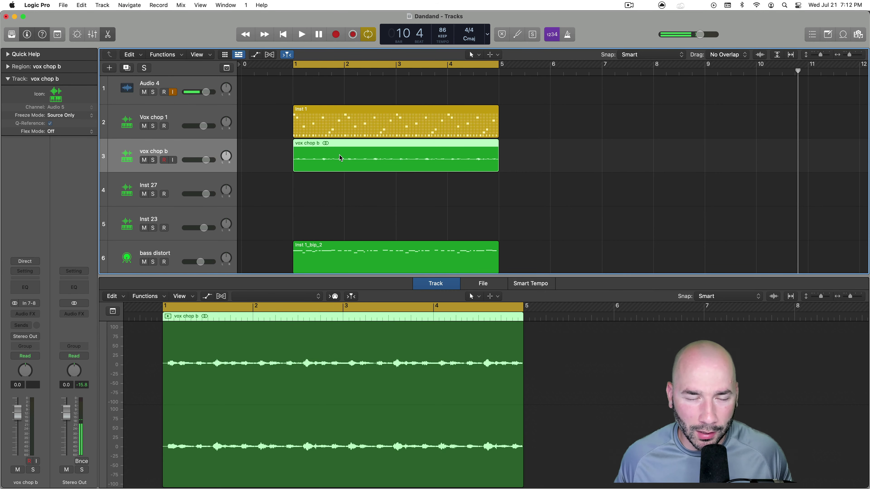
left_click(270, 55)
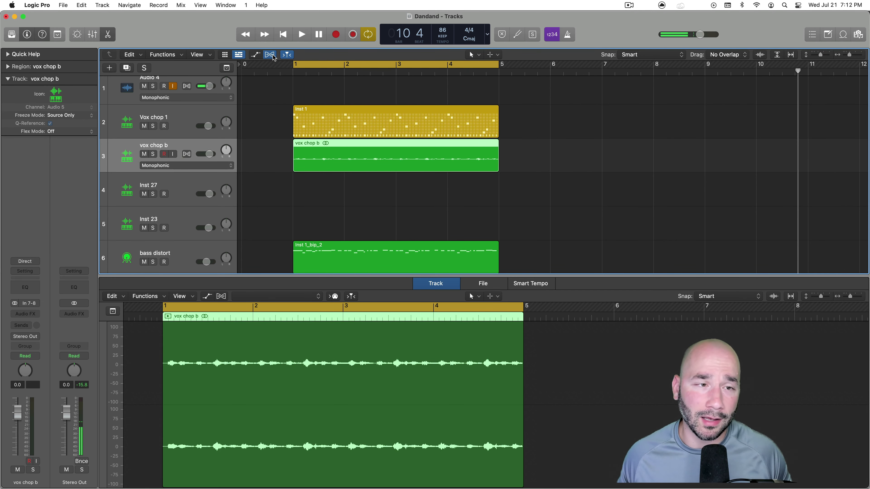
left_click(194, 166)
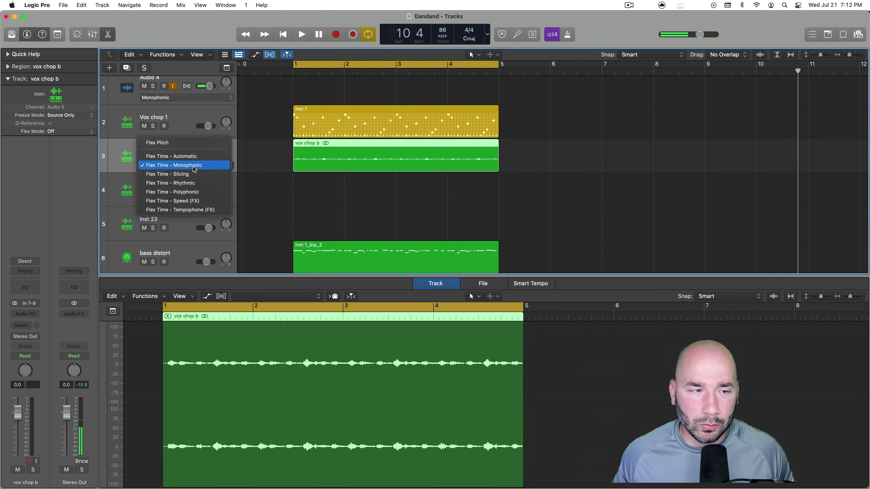
left_click(168, 146)
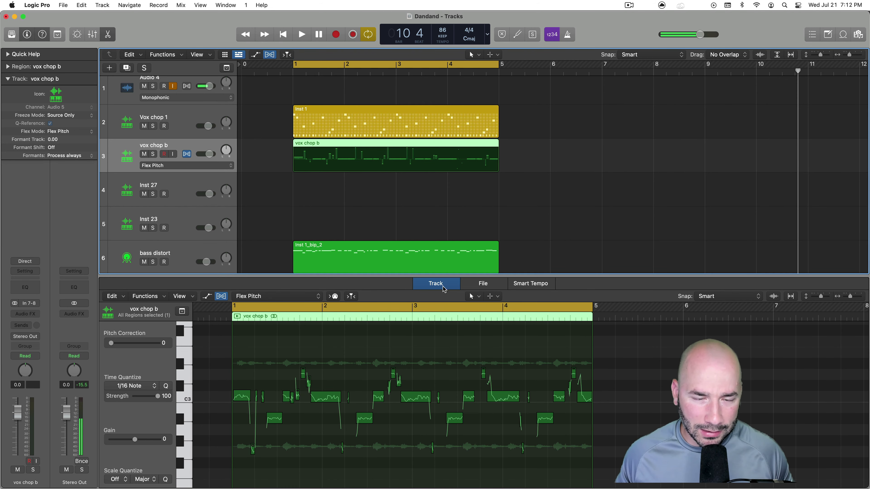
double_click(408, 171, "alt")
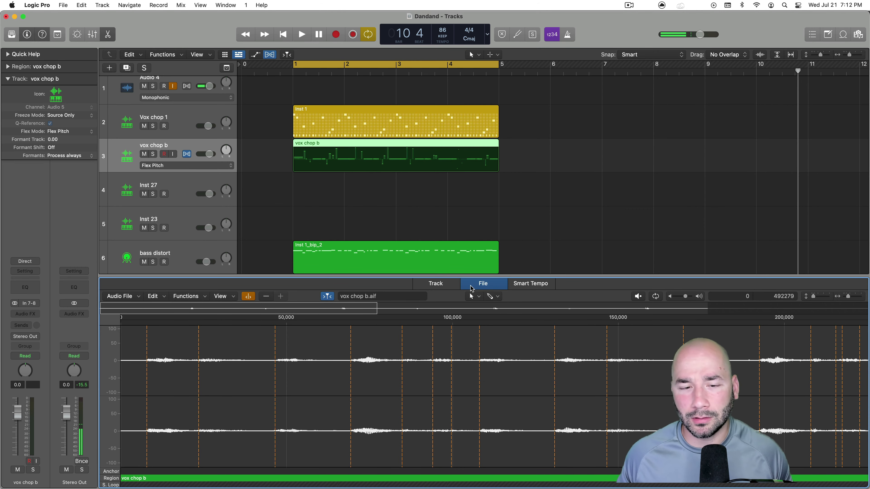
left_click(436, 284)
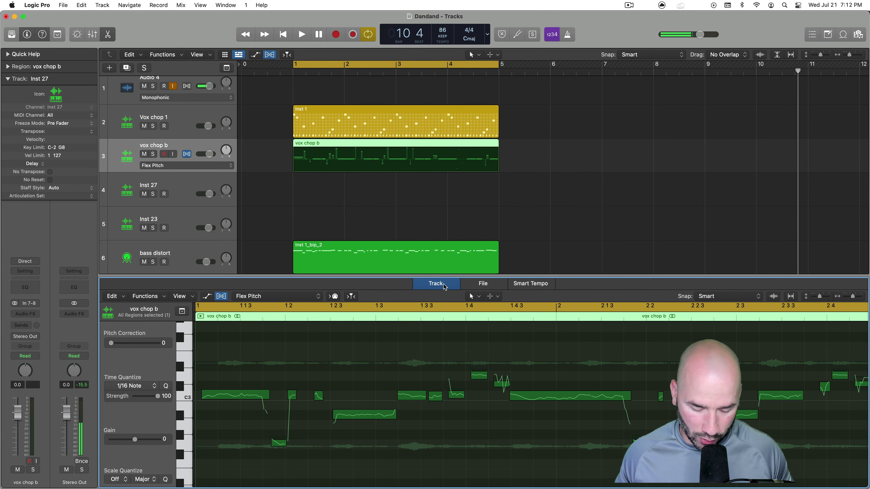
key("super+f")
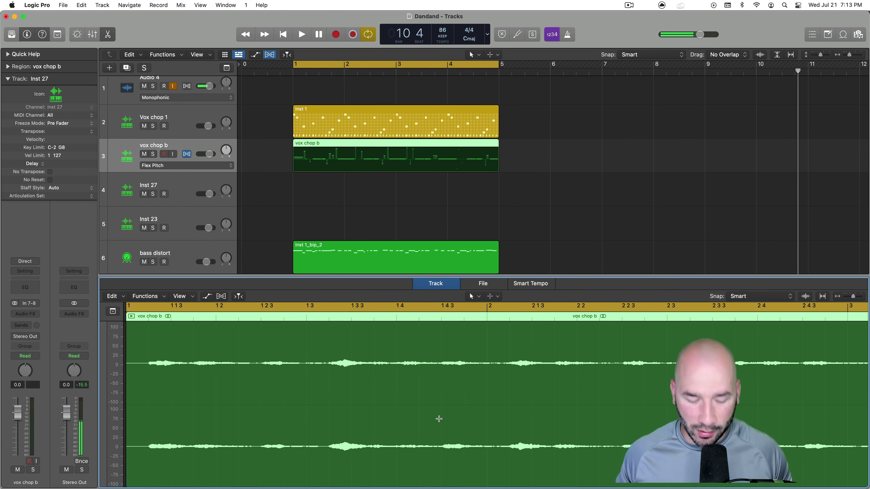
key("super+f")
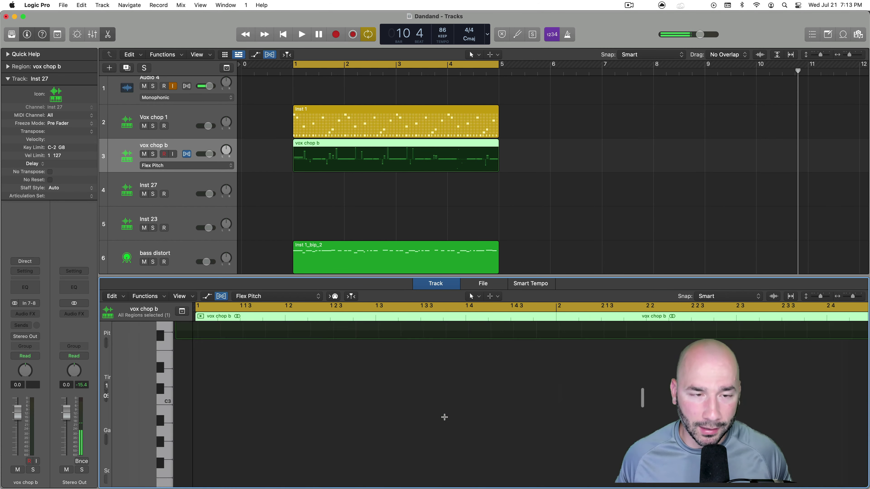
left_click(188, 399)
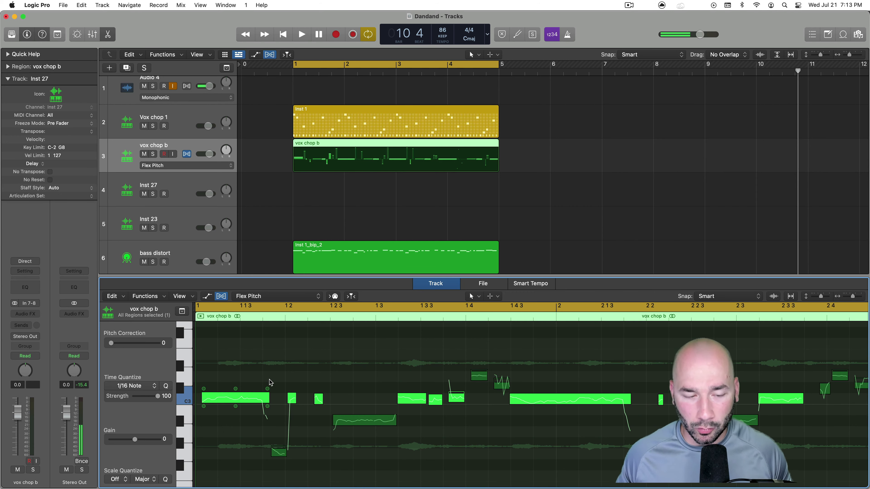
key("super+Left")
key("super+Left")
key("super+Left")
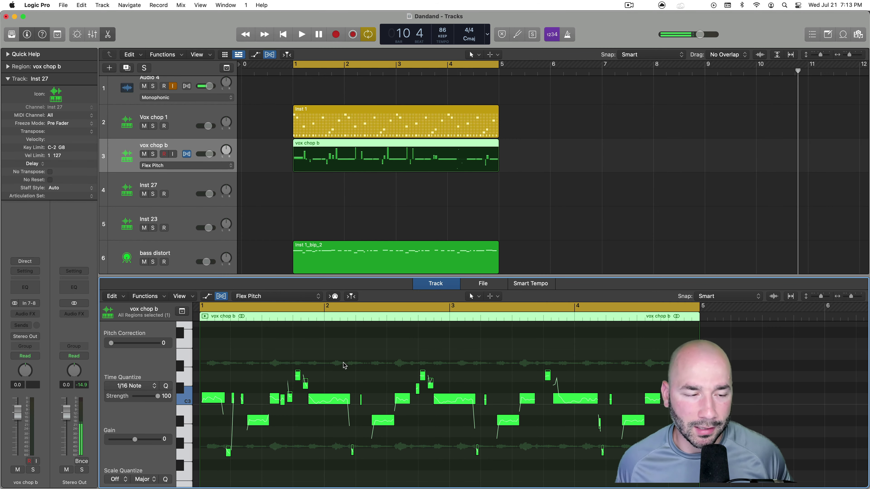
scroll(344, 365, "down", 8)
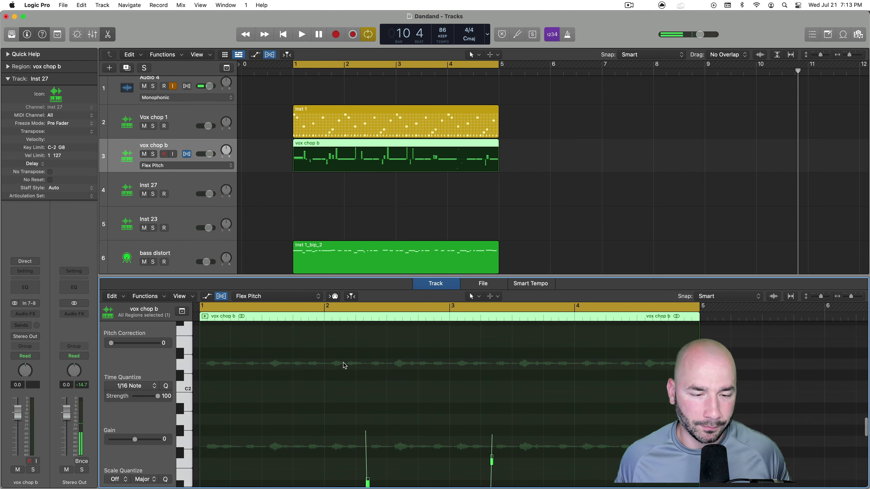
scroll(344, 365, "up", 8)
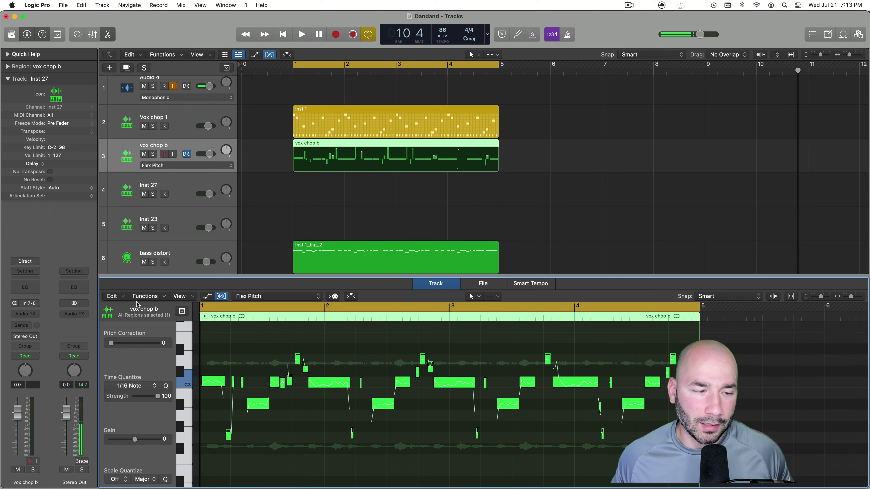
Run Edit > Create MIDI Track from Flex Pitch Data to make Inst 29 with 39 notes
left_click(121, 297)
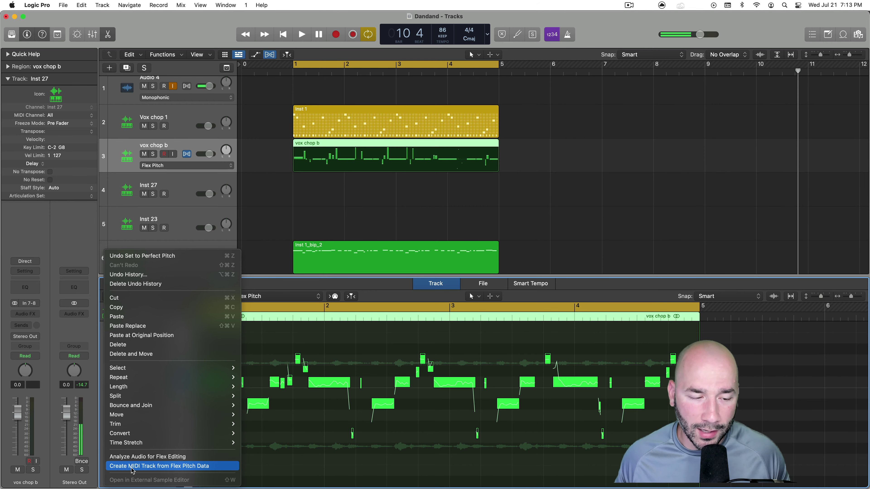
left_click(188, 467)
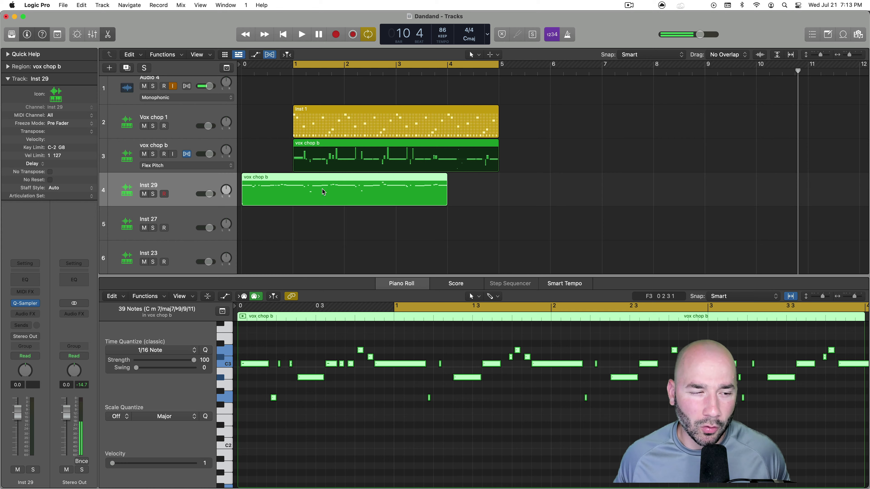
Move the MIDI region to bar 1, mute both vox chop tracks, and play Inst 29 soloed
left_click_drag(324, 192, 377, 206)
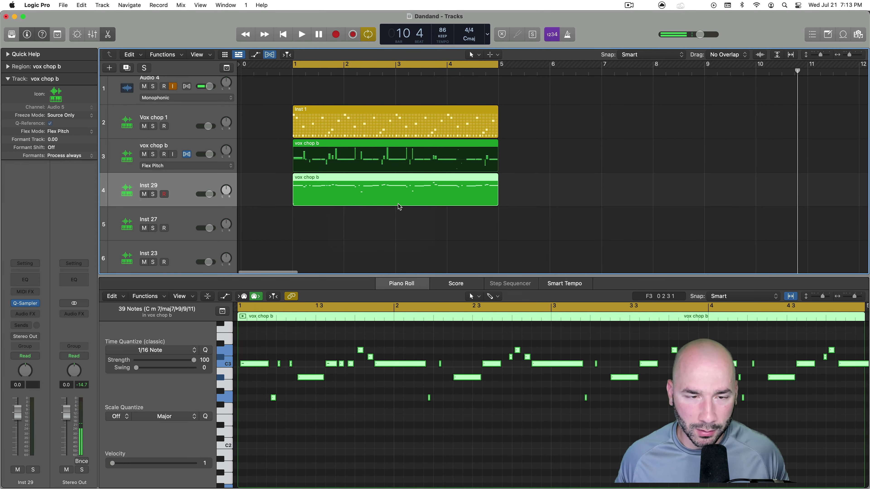
scroll(325, 363, "down", 2)
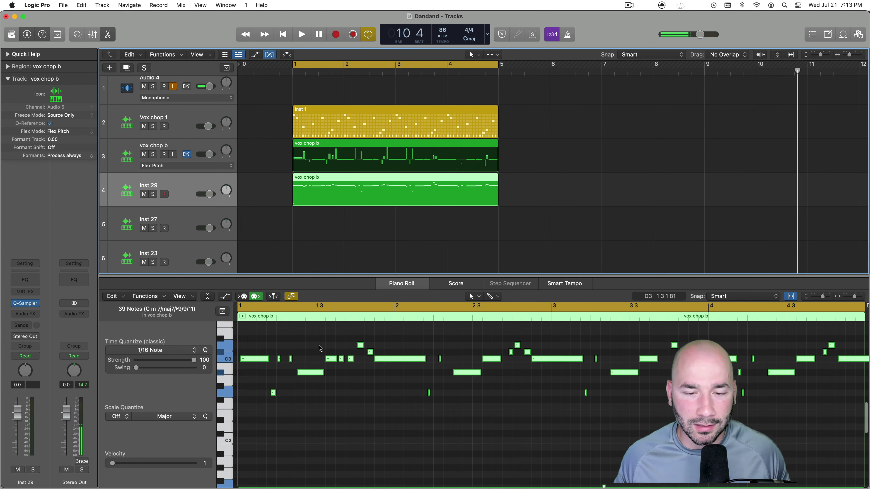
scroll(321, 348, "up", 1)
scroll(480, 237, "up", 1)
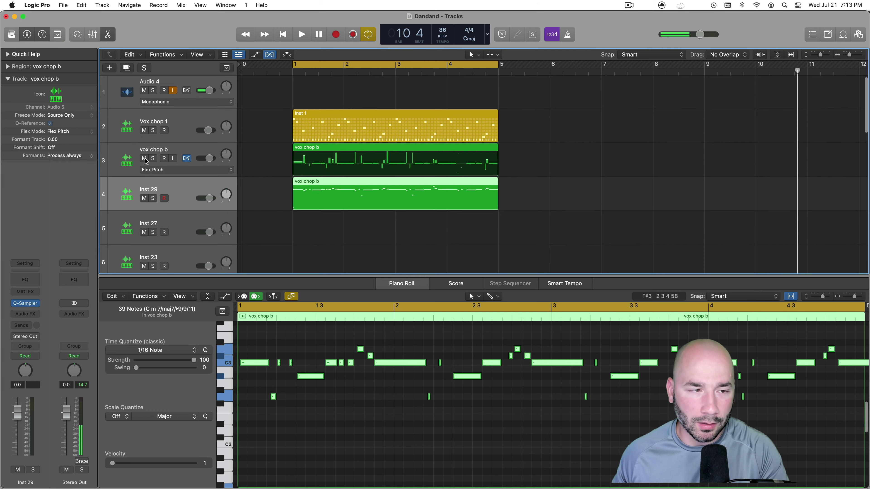
left_click_drag(145, 159, 144, 131)
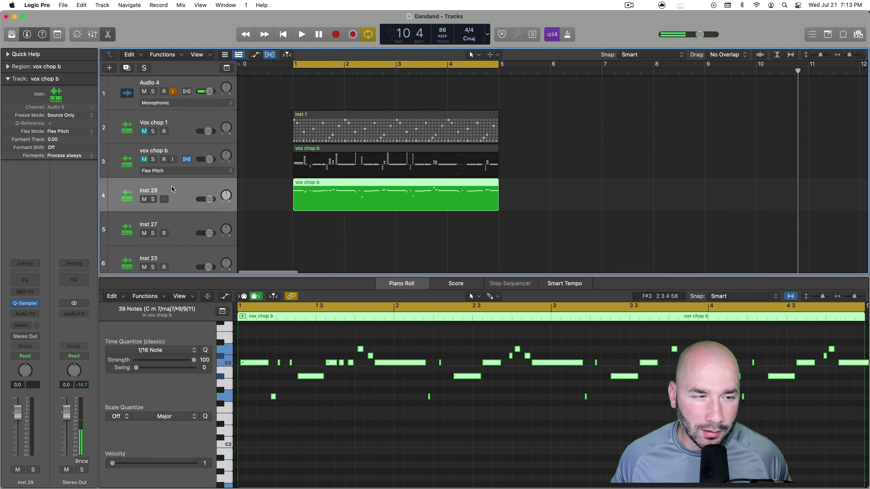
left_click(153, 199)
key("space")
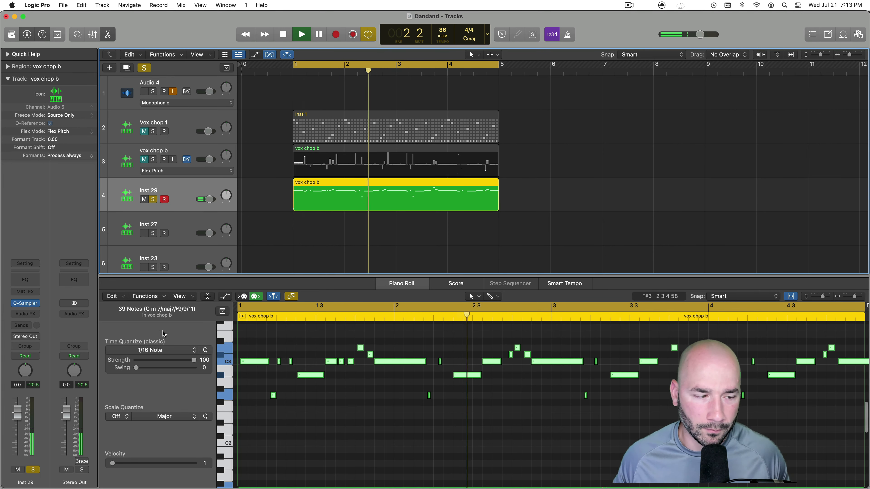
key("space")
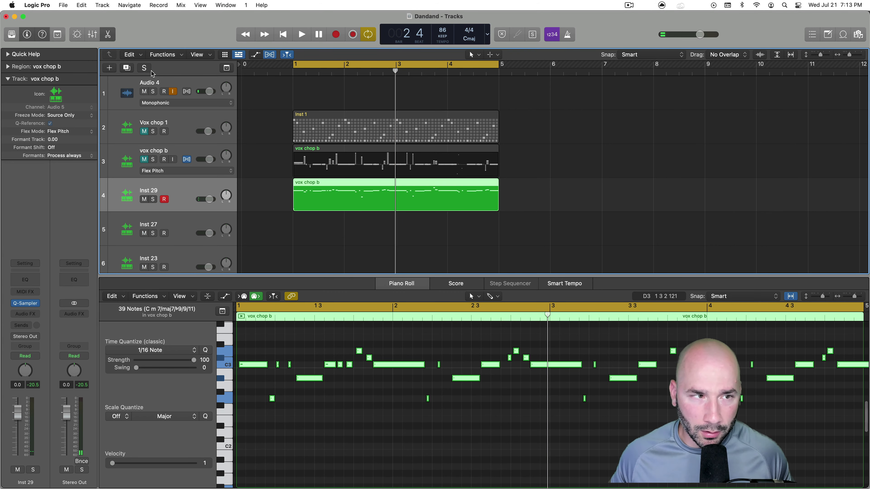
Unsolo Inst 29, transpose the region down 24 semitones, audition it, then delete the region
key("s")
scroll(431, 352, "down", 1)
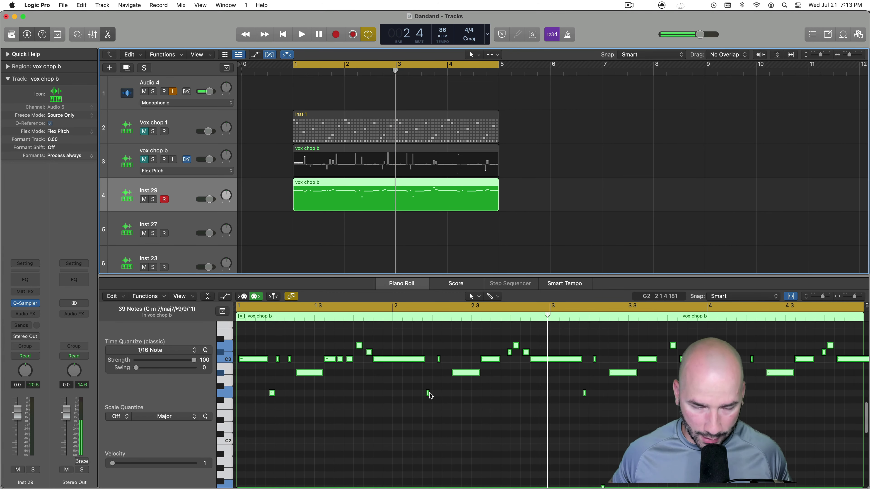
key("alt+shift+Down")
key("alt+shift+Down")
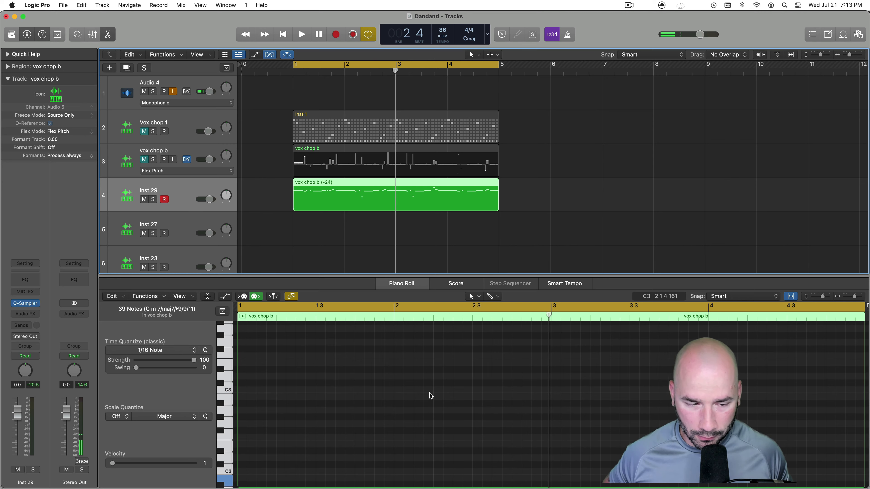
key("space")
key("s")
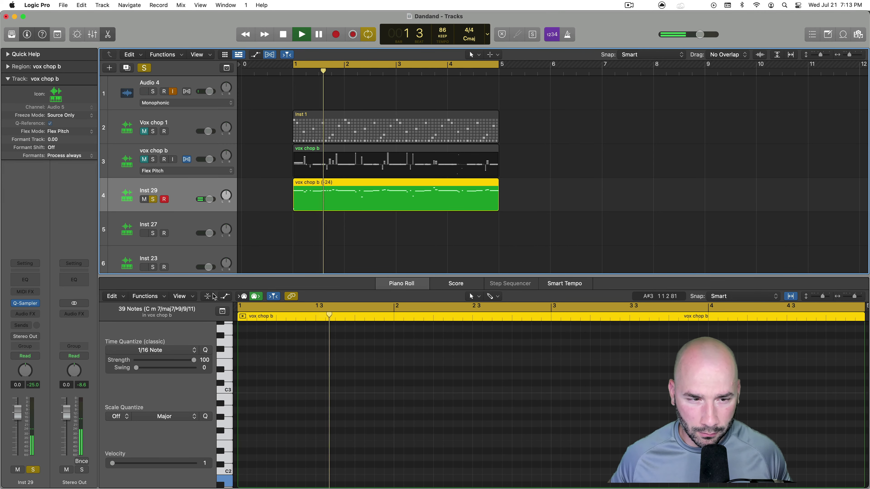
scroll(350, 396, "down", 4)
scroll(298, 212, "down", 3)
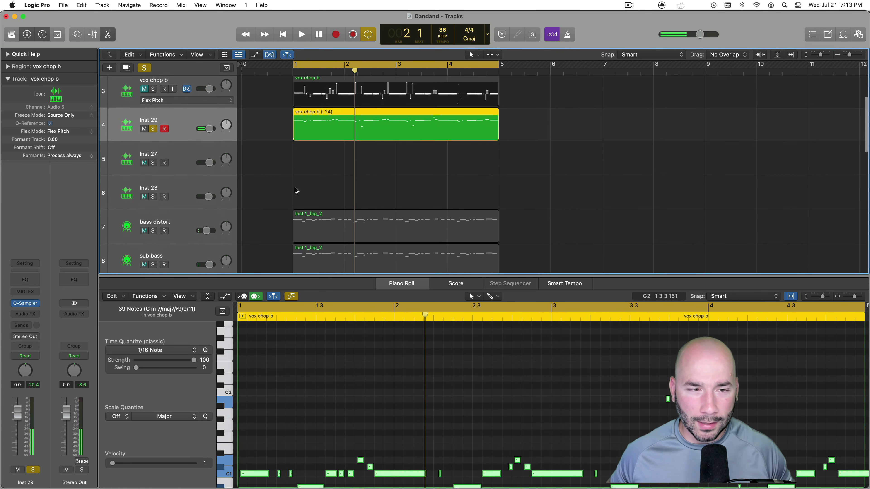
key("Delete")
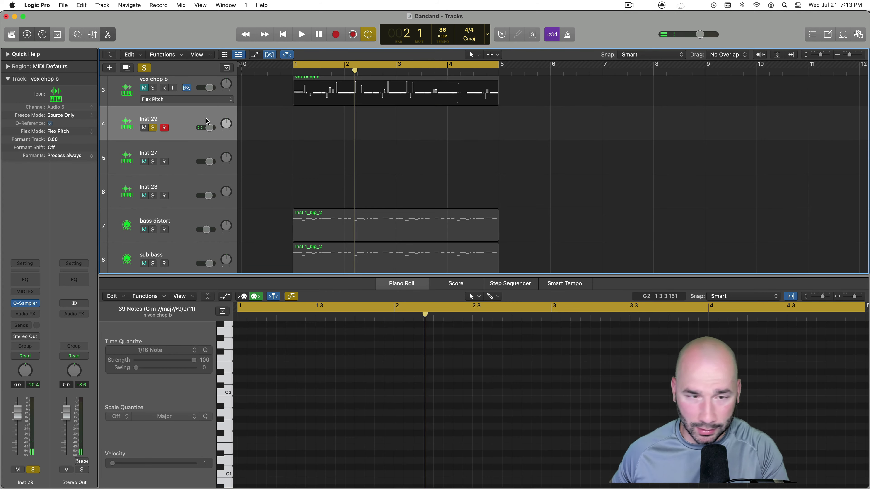
Delete the empty Inst 29 track and play the sub bass track soloed, then clear solos
key("super+BackSpace")
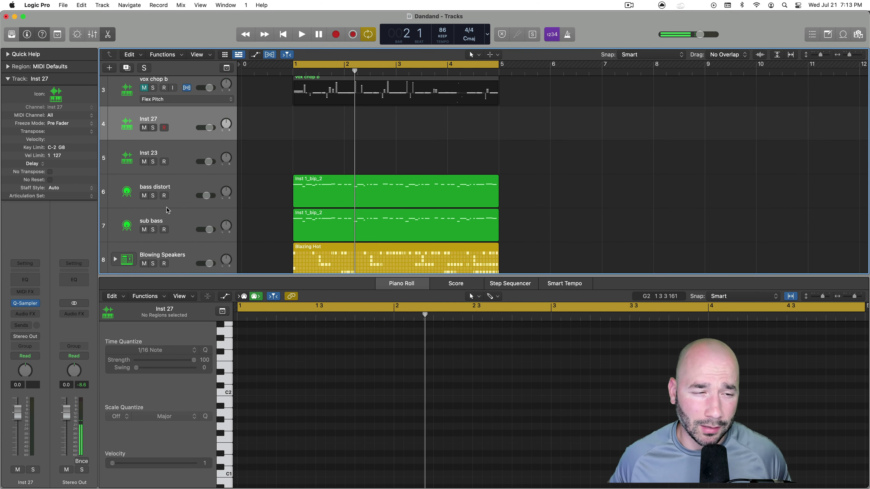
left_click(173, 225)
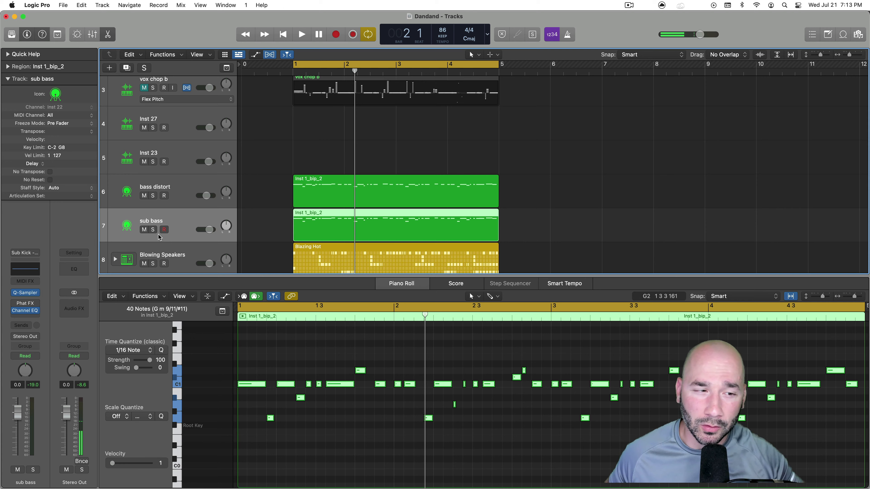
left_click(154, 230)
key("space")
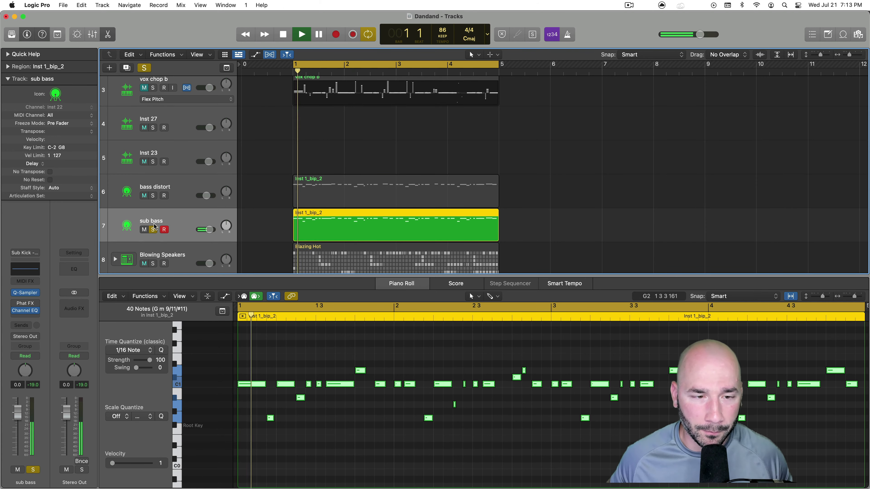
scroll(154, 137, "up", 3)
left_click(153, 91)
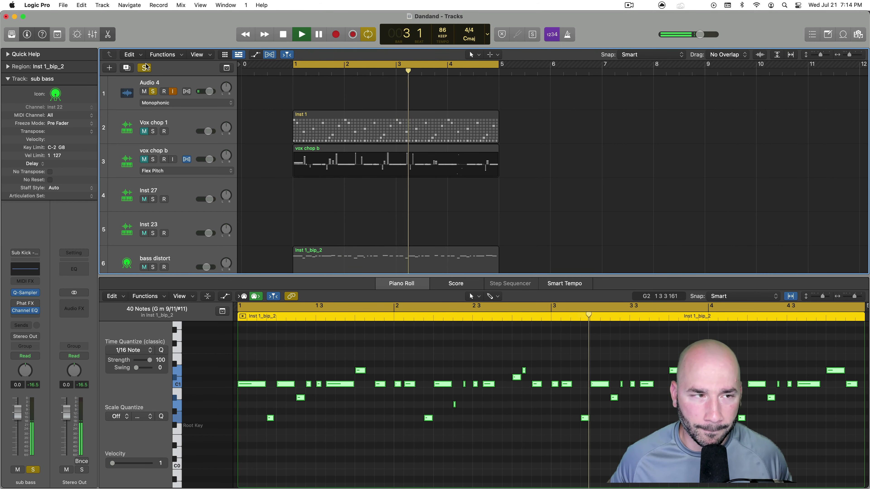
left_click(152, 91)
key("space")
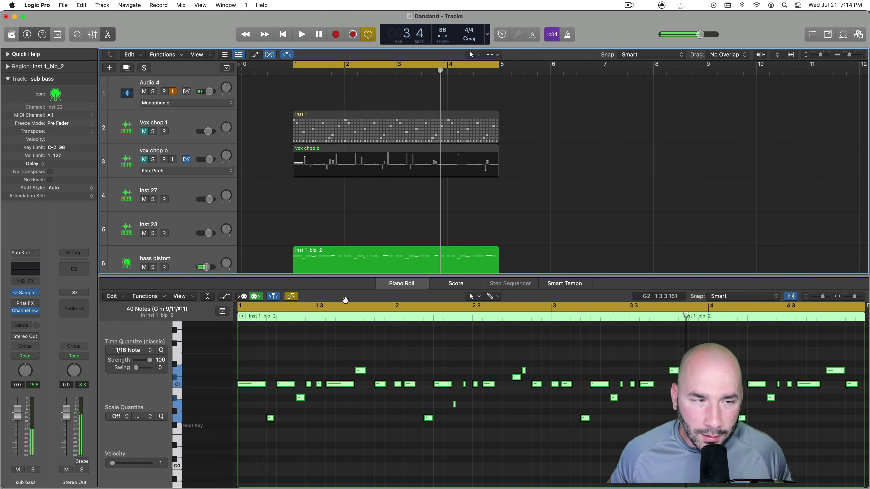
Select one short note in the sub bass region, then close the Piano Roll
scroll(352, 372, "down", 1)
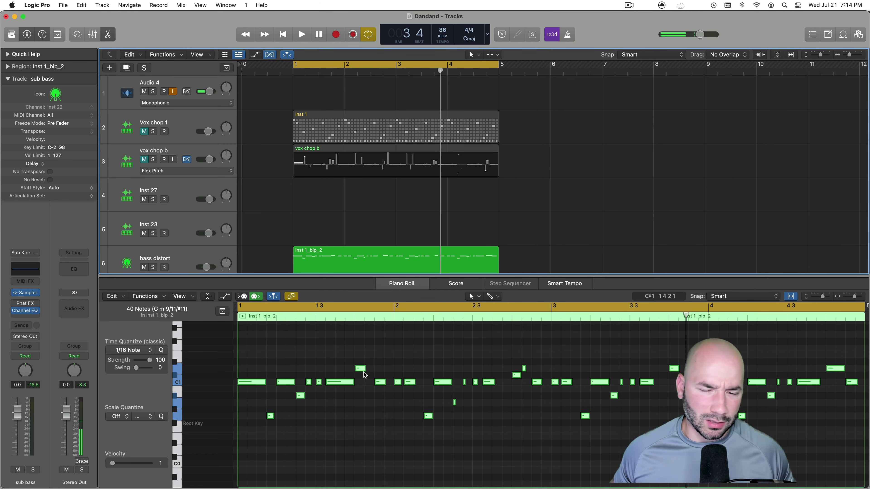
scroll(365, 376, "up", 1)
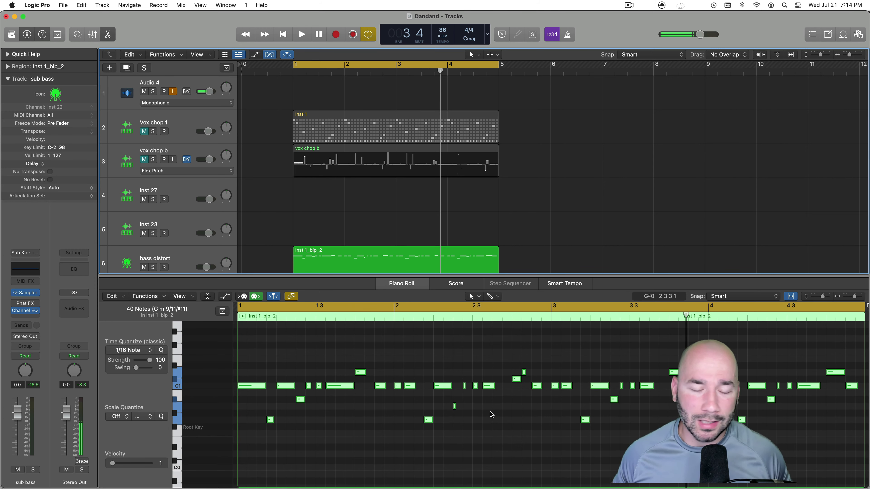
left_click(469, 409)
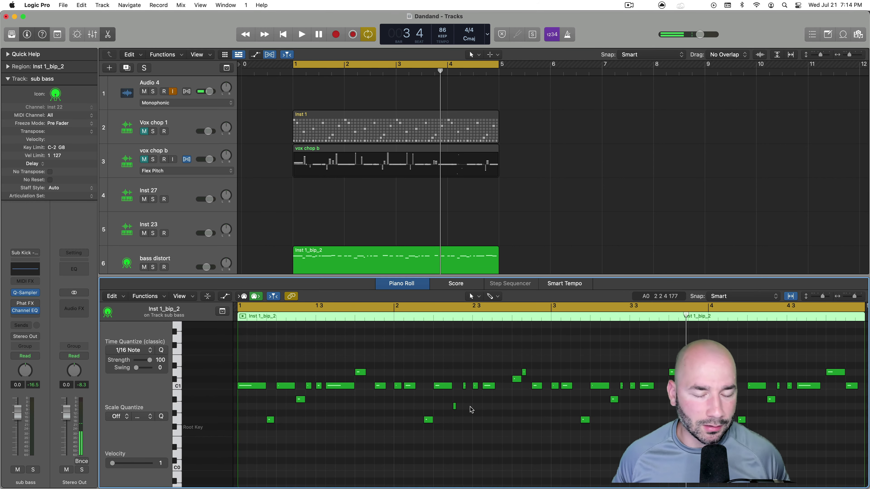
left_click_drag(478, 410, 437, 406)
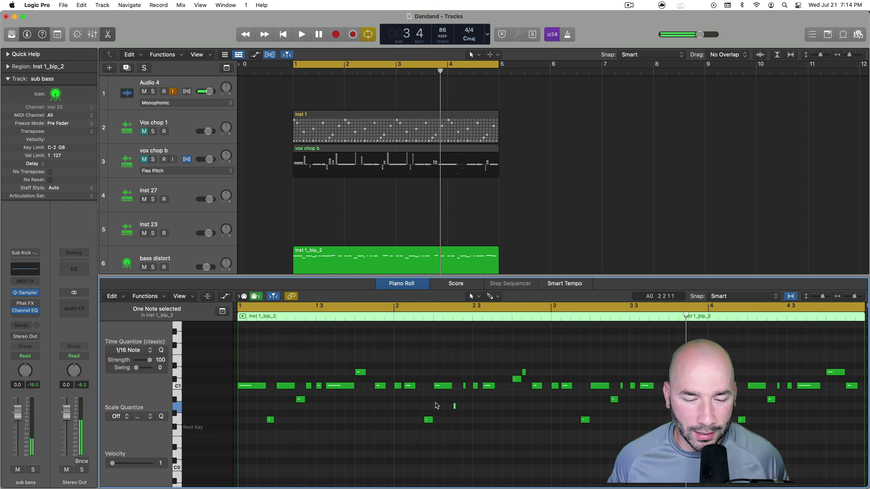
scroll(479, 409, "up", 2)
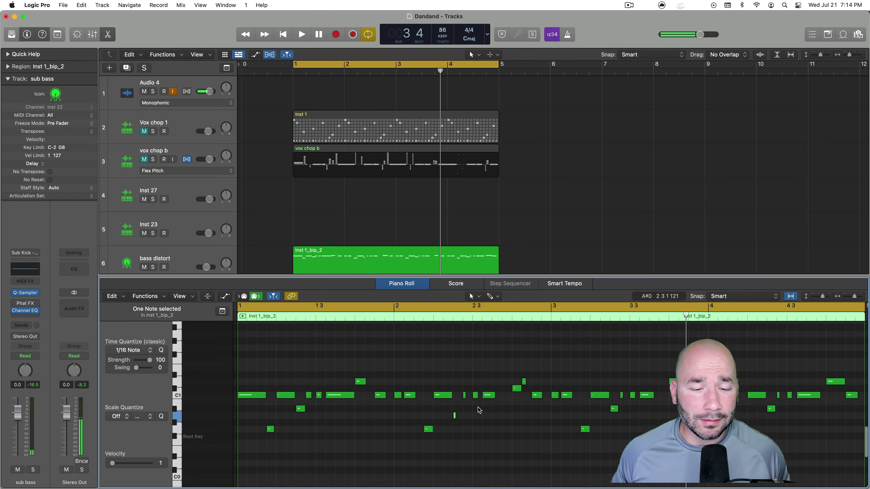
scroll(479, 410, "up", 3)
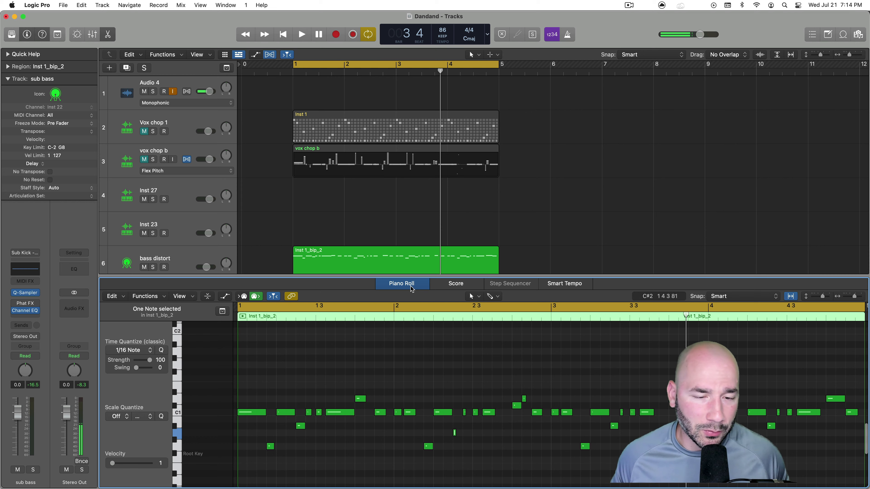
left_click(401, 285)
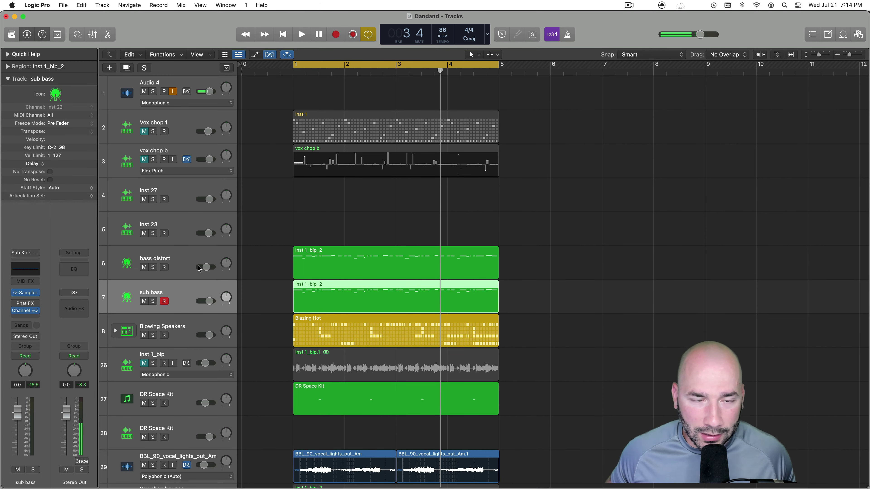
Solo bass distort and sub bass and play from bar 1
left_click(153, 267)
left_click(153, 302)
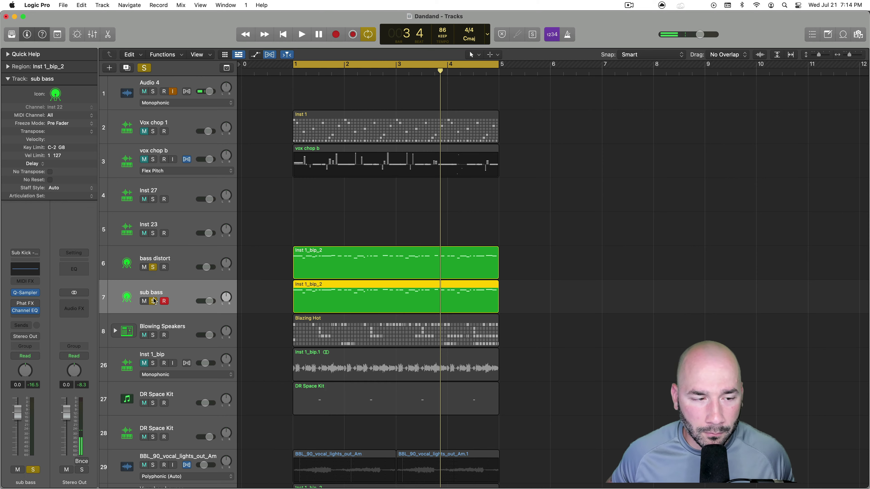
key("space")
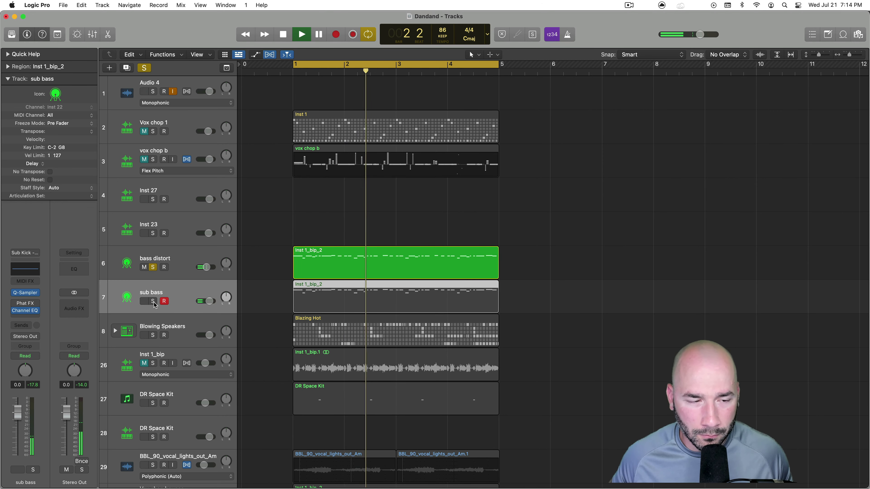
Clear all solos, unmute vox chop b and Vox chop 1, and zoom in horizontally
left_click(145, 67)
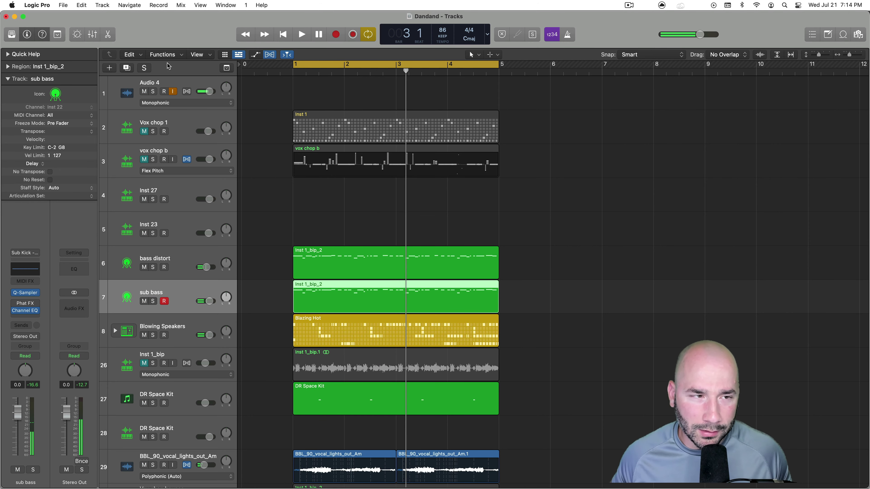
left_click(144, 160)
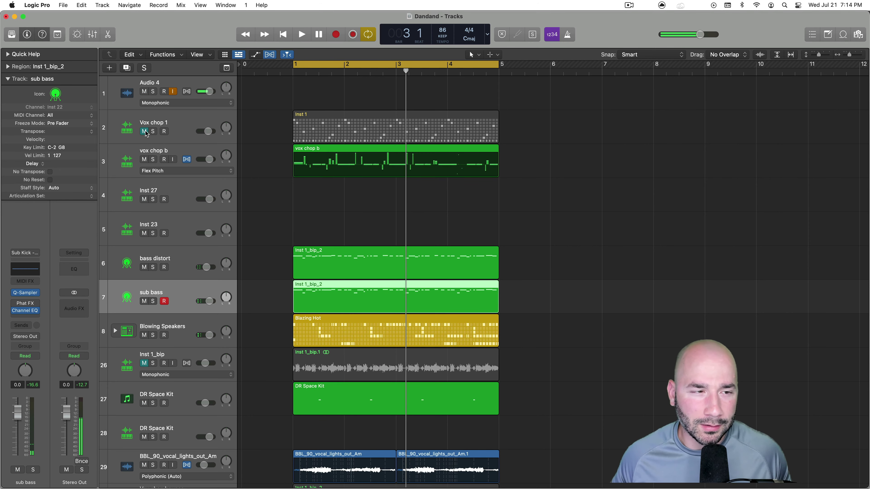
left_click(144, 132)
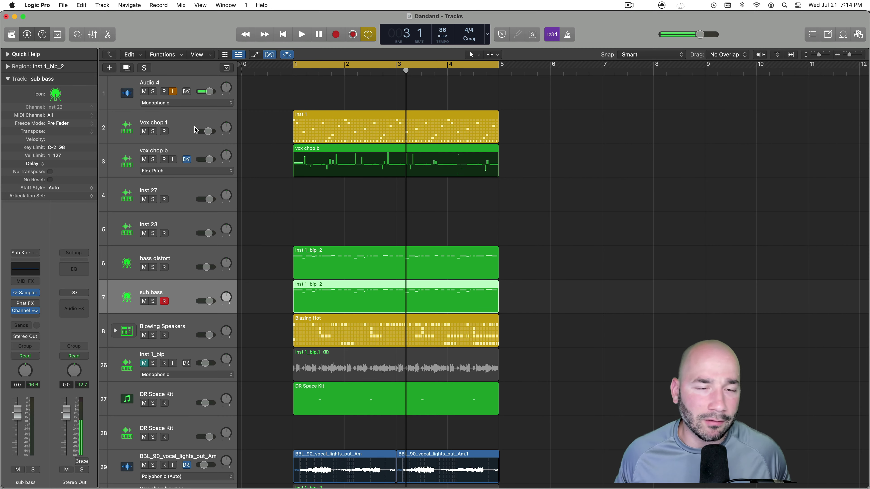
key("super+Right")
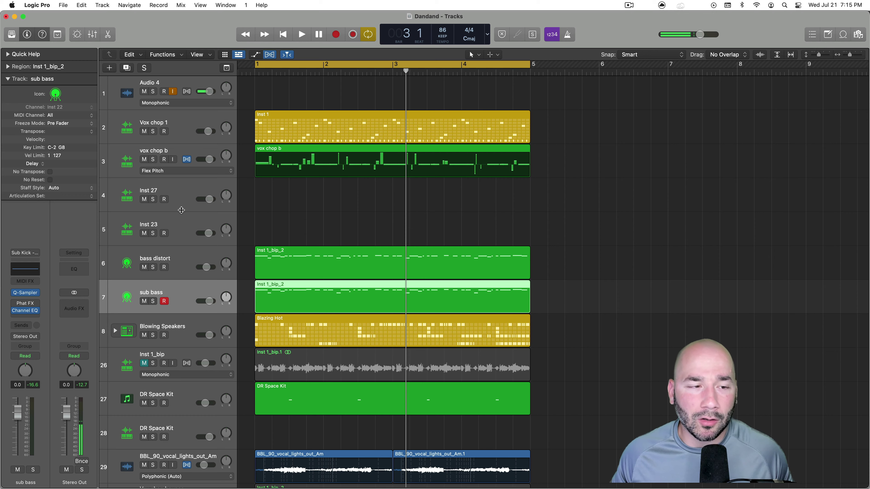
Make Vintage Synth track 31, below Vox chop bounce, the active record-enabled track during playback
scroll(188, 293, "down", 8)
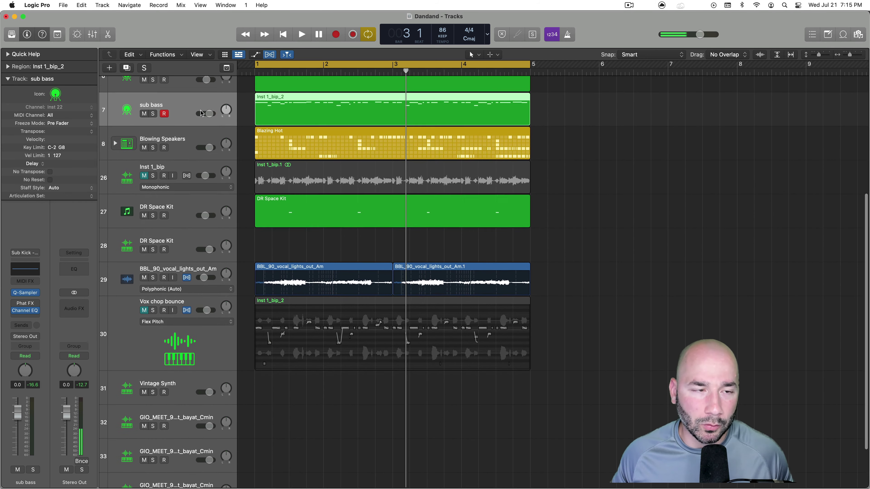
key("space")
left_click(190, 384)
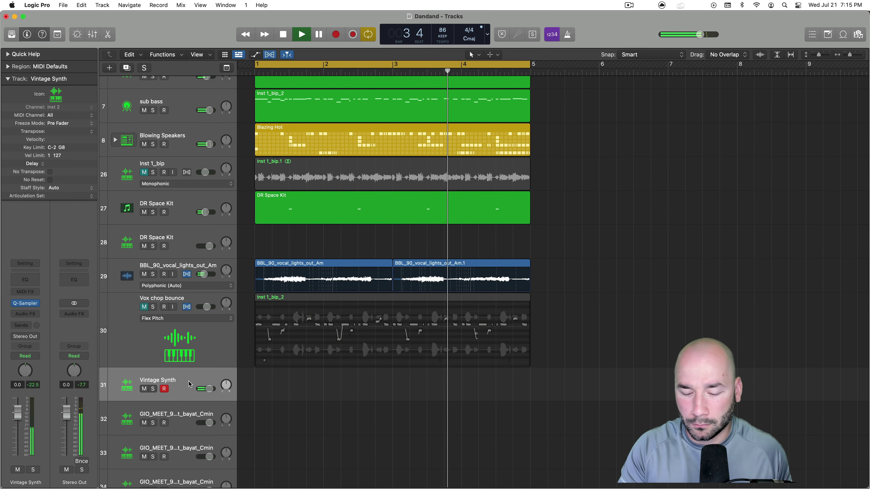
key("space")
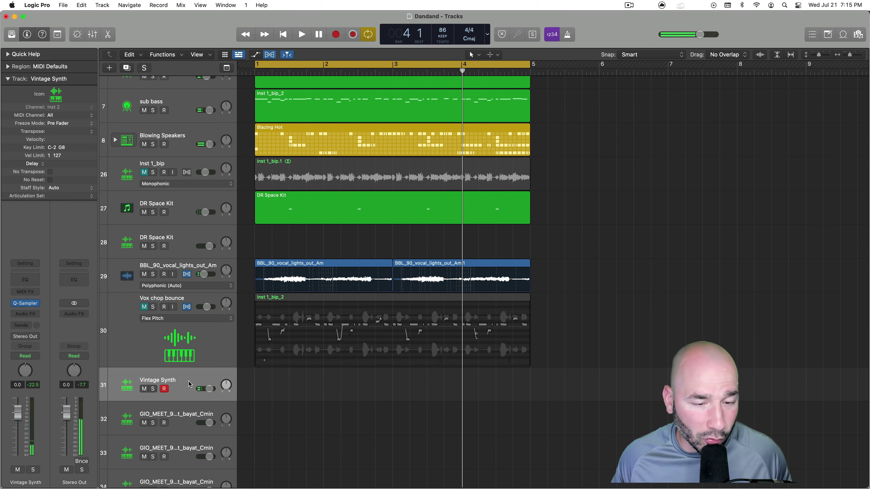
scroll(301, 152, "right", 1)
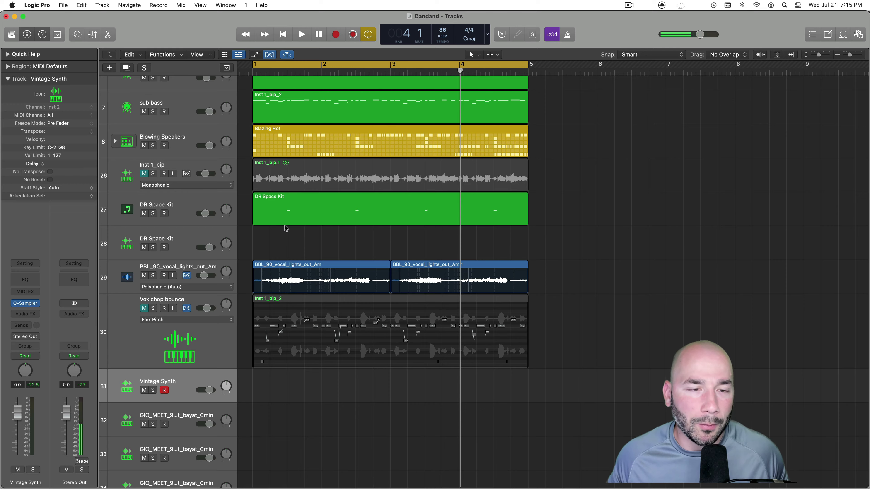
scroll(283, 228, "up", 5)
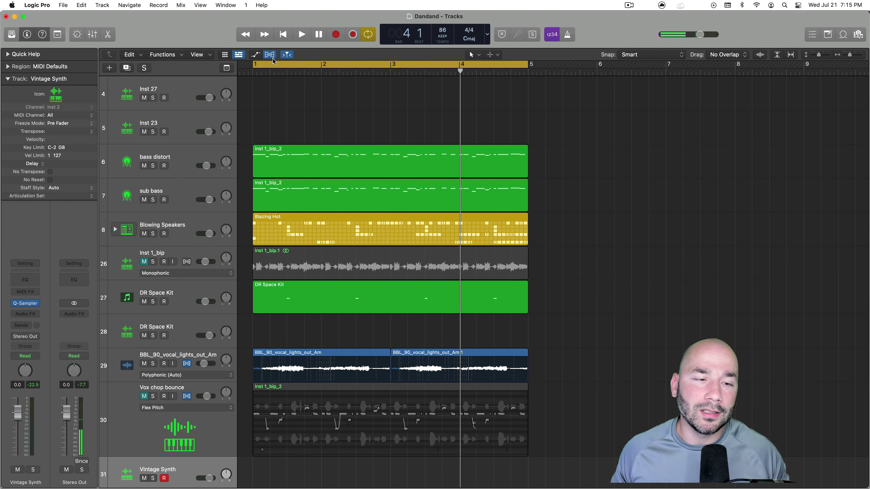
Turn off Flex view on the vocal chop tracks and play the Dandand arrangement from bar 1
left_click(272, 56)
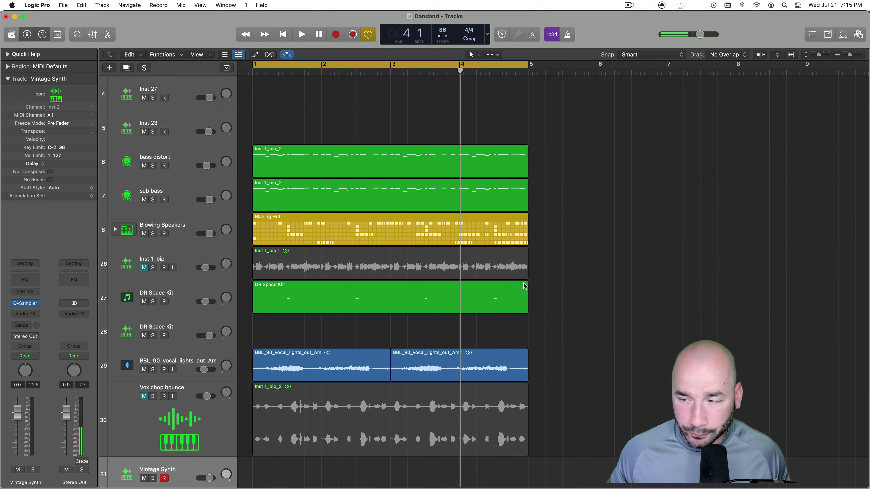
scroll(561, 324, "down", 2)
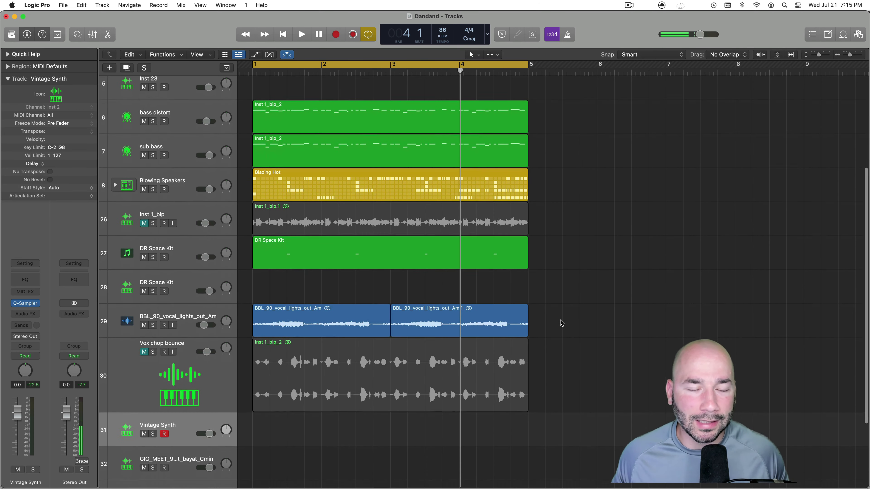
scroll(562, 323, "down", 1)
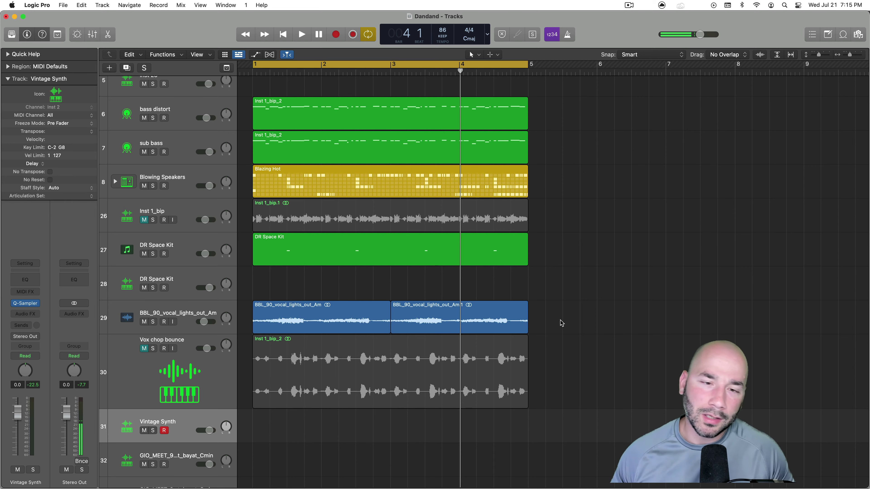
scroll(333, 204, "up", 7)
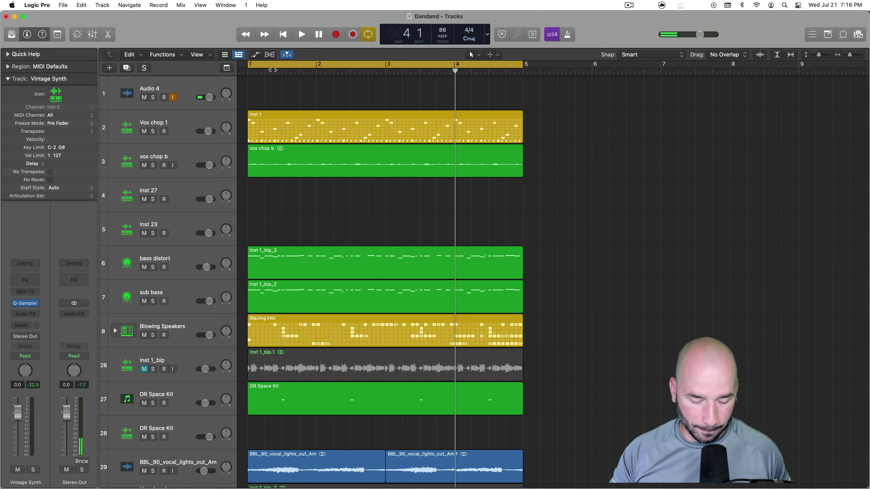
key("space")
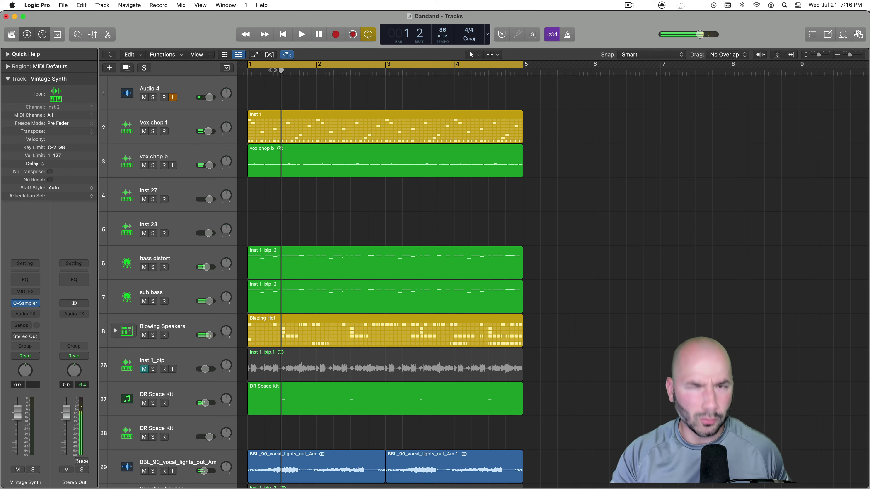